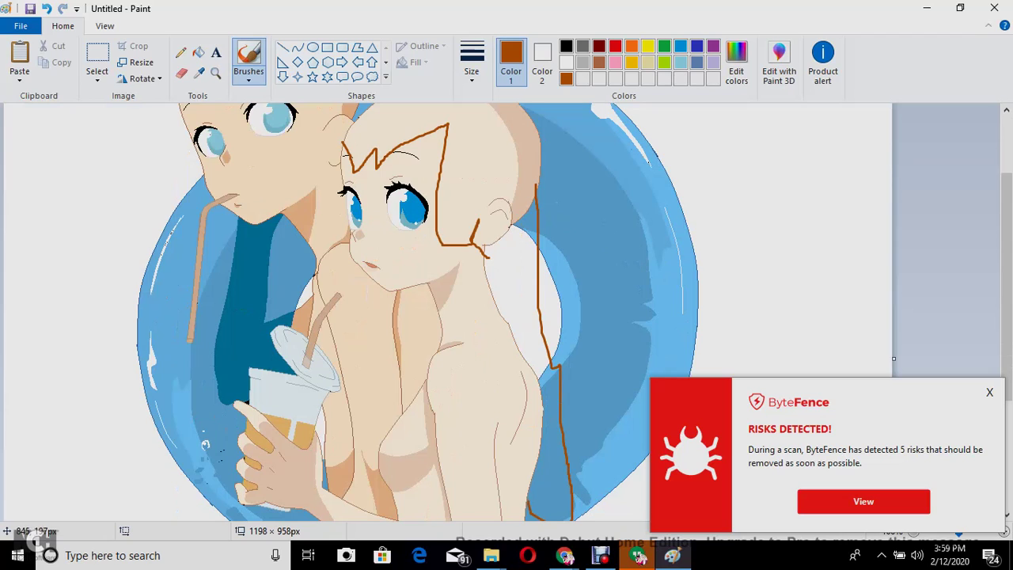
- Fill the hair on the girl's head and the gap behind her neck with brown
{"action": "left_click", "coordinate": [198, 52]}
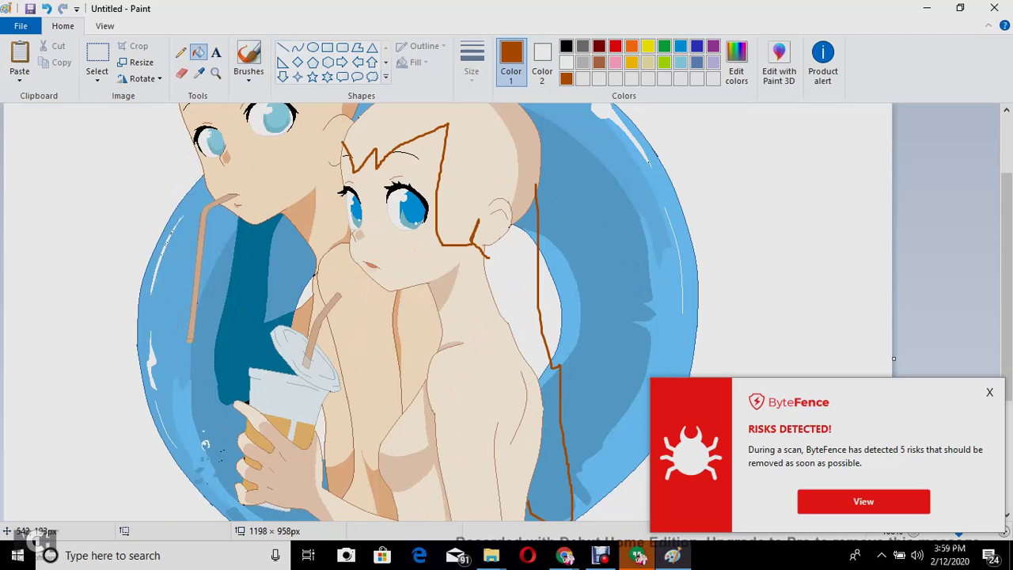
{"action": "left_click", "coordinate": [475, 158]}
{"action": "left_click", "coordinate": [526, 174]}
{"action": "left_click", "coordinate": [492, 250]}
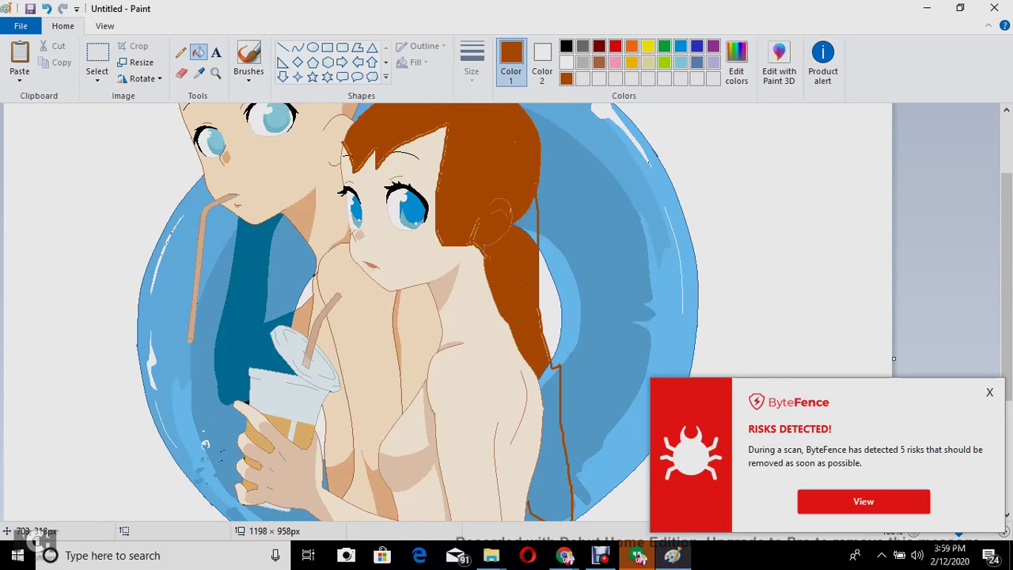
{"action": "left_click", "coordinate": [528, 217]}
- Undo the brown fills in the girl's hair, leaving only the brushed outlines
{"action": "key", "text": "ctrl+z"}
{"action": "key", "text": "ctrl+z"}
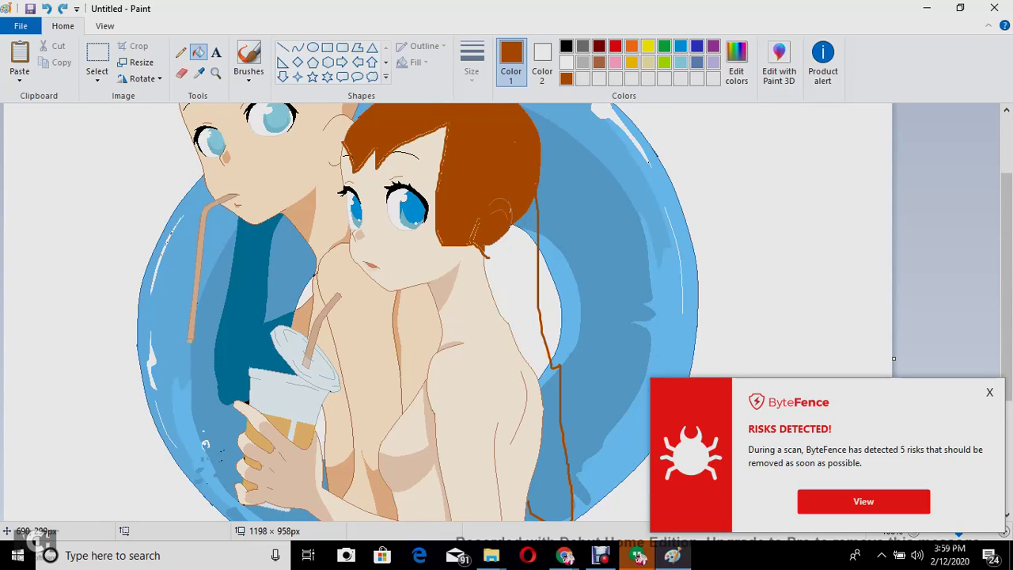
{"action": "key", "text": "ctrl+z"}
{"action": "key", "text": "ctrl+z"}
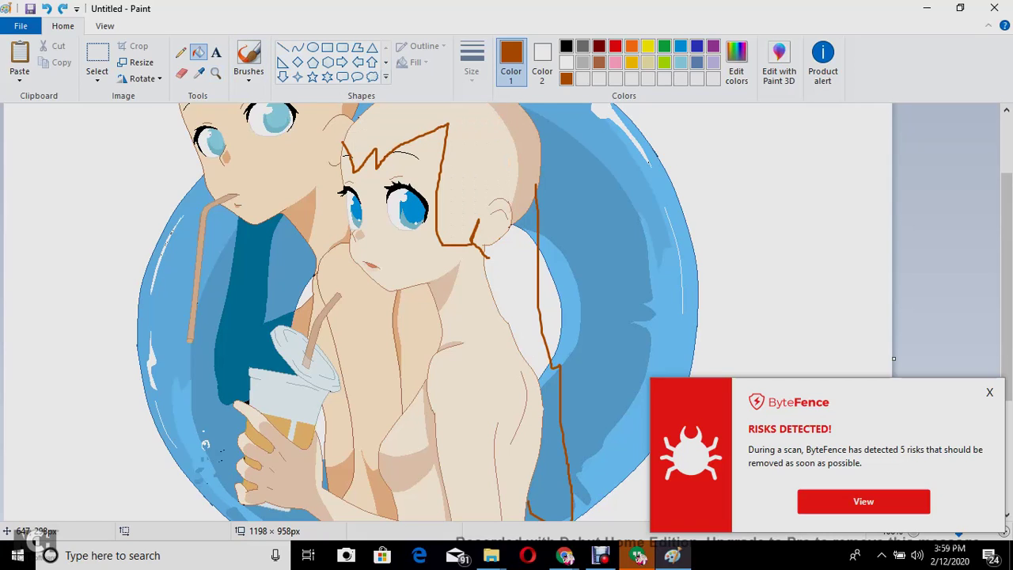
- Brush a brown outline over the top of the girl's ear and fill the hair on her head with brown
{"action": "left_click", "coordinate": [248, 60]}
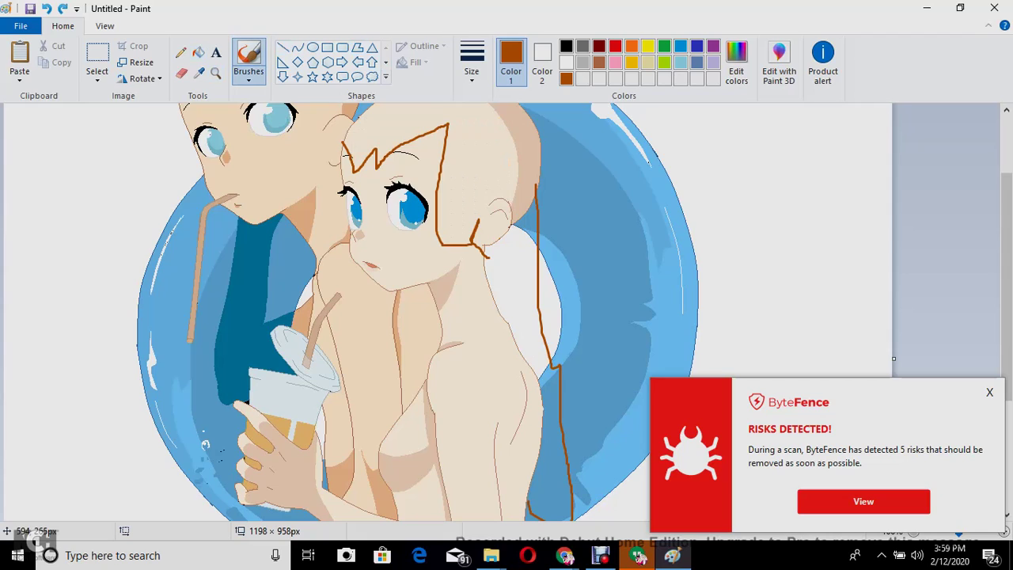
{"action": "left_click_drag", "start_coordinate": [478, 222], "coordinate": [514, 194]}
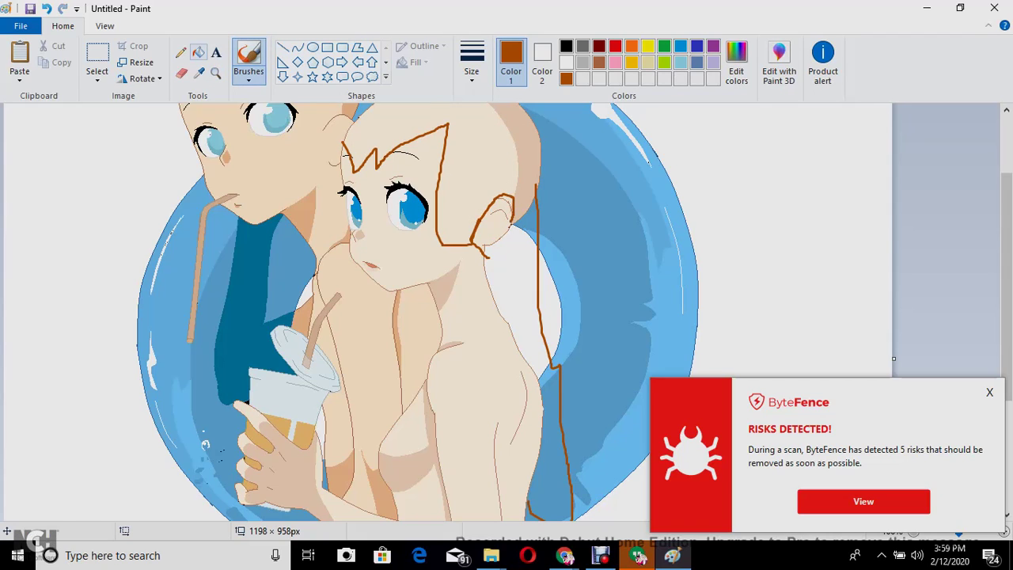
{"action": "left_click", "coordinate": [197, 52]}
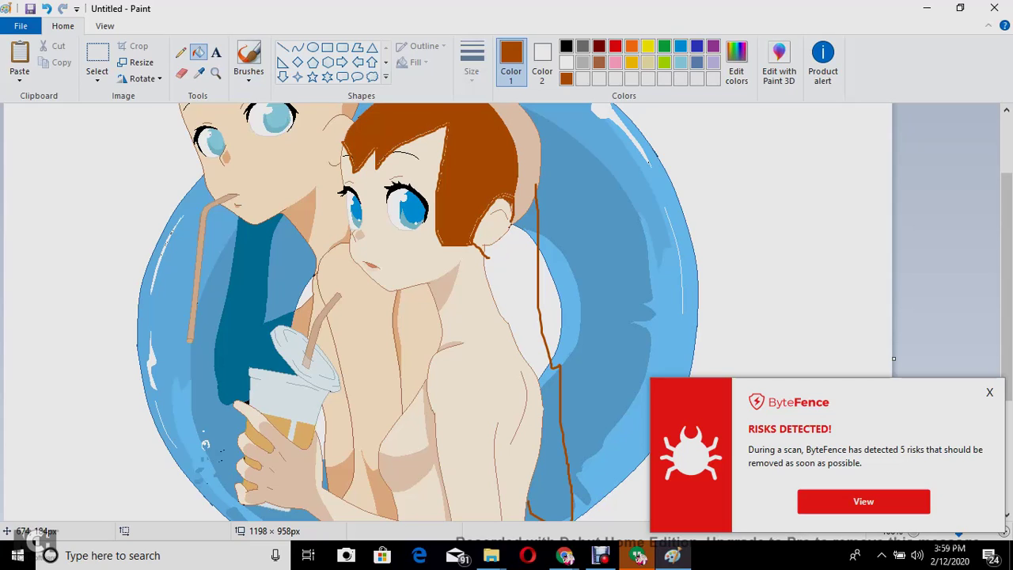
{"action": "left_click", "coordinate": [481, 181]}
{"action": "left_click", "coordinate": [528, 158]}
{"action": "left_click", "coordinate": [525, 215]}
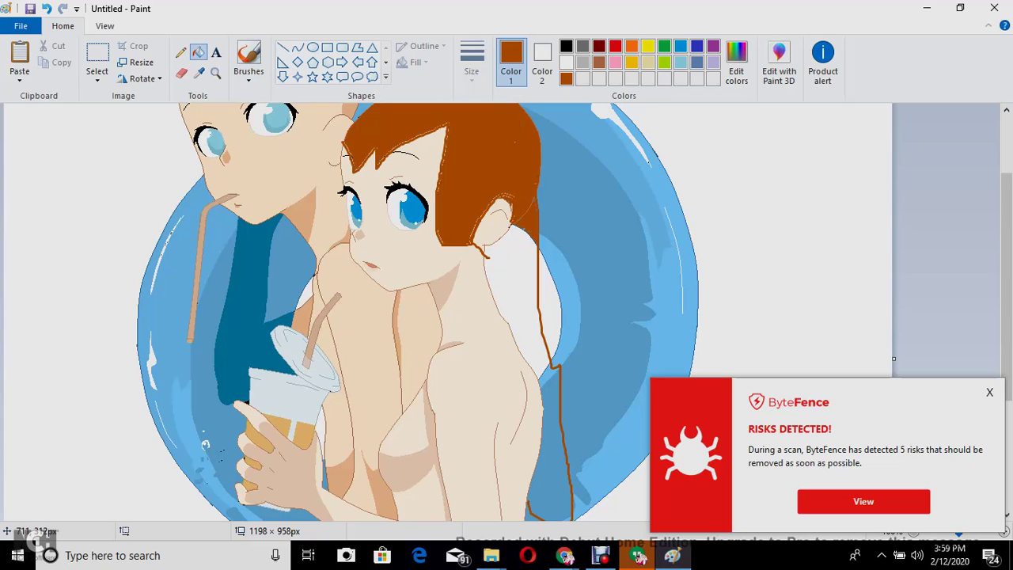
- Fill the girl's long hair behind her neck and down her back with the same brown, including its lower tip
{"action": "left_click", "coordinate": [530, 236]}
{"action": "left_click", "coordinate": [518, 301]}
{"action": "left_click", "coordinate": [548, 373]}
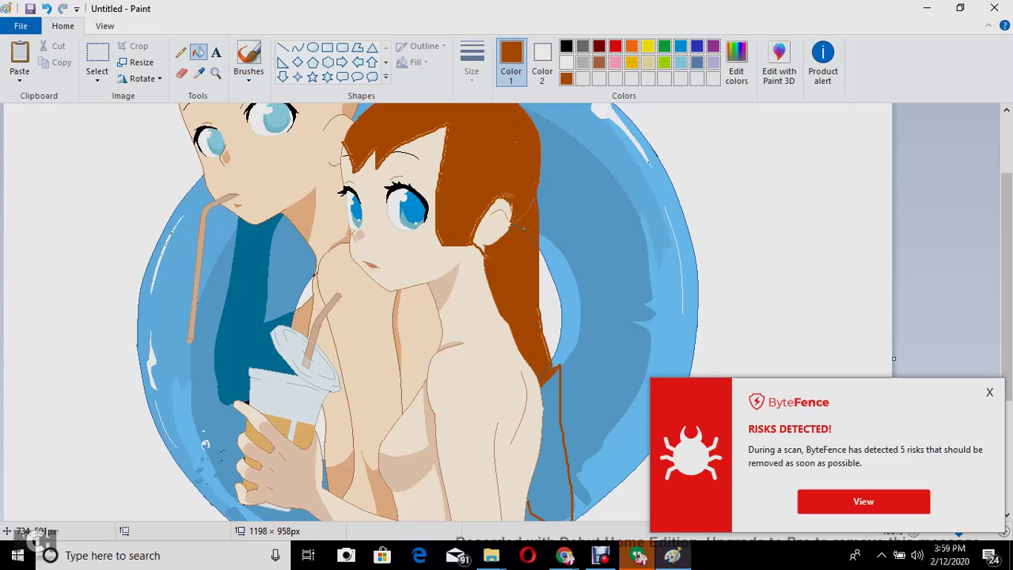
{"action": "left_click", "coordinate": [547, 415]}
{"action": "scroll", "coordinate": [554, 379], "scroll_direction": "down", "scroll_amount": 5}
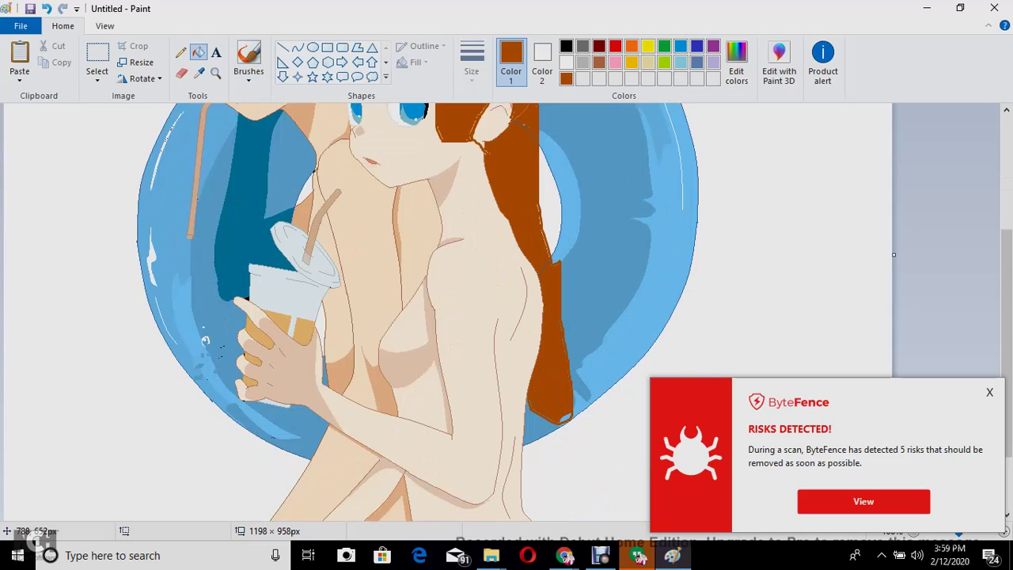
{"action": "left_click", "coordinate": [565, 323]}
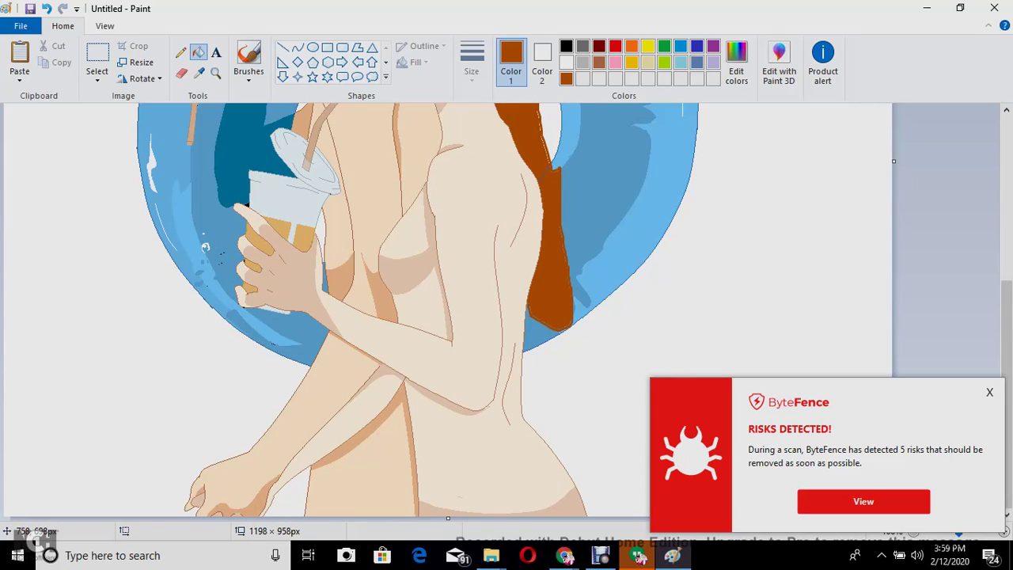
- Choose dark brown and brush a jagged fringe and a sideburn line down to the ear on the boy's head
{"action": "scroll", "coordinate": [554, 332], "scroll_direction": "up", "scroll_amount": 7}
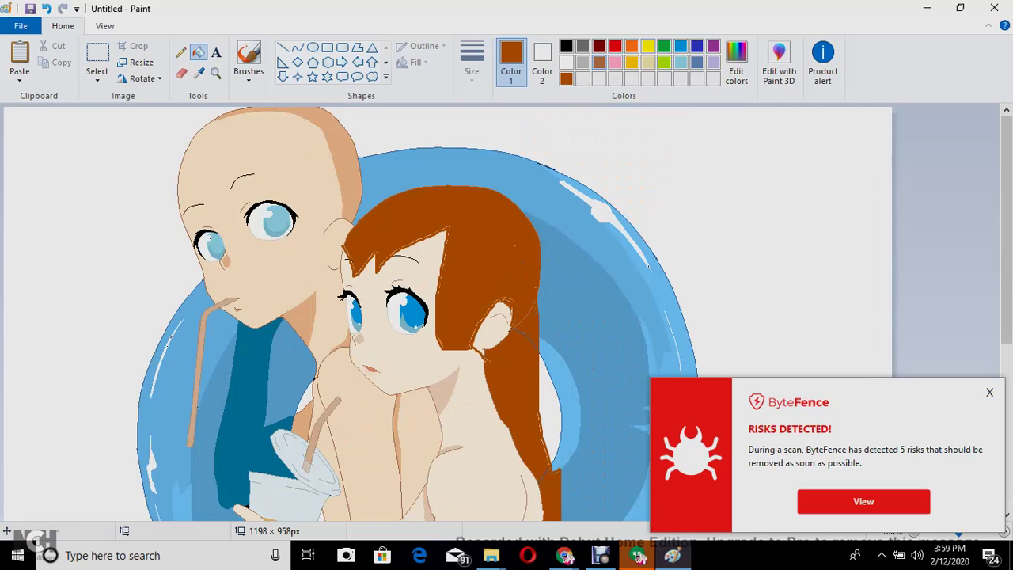
{"action": "left_click", "coordinate": [735, 64]}
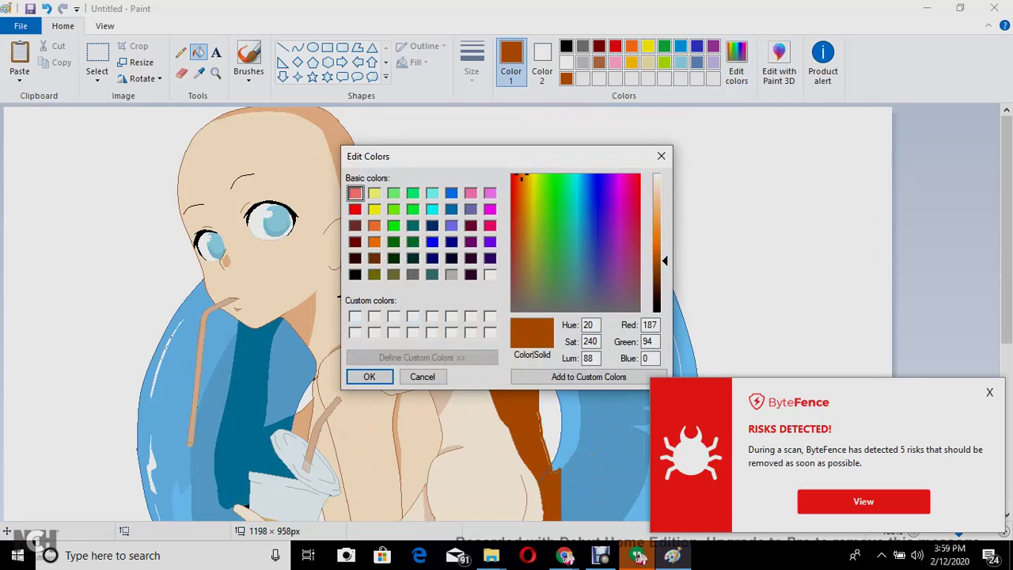
{"action": "left_click", "coordinate": [374, 258]}
{"action": "left_click", "coordinate": [368, 377]}
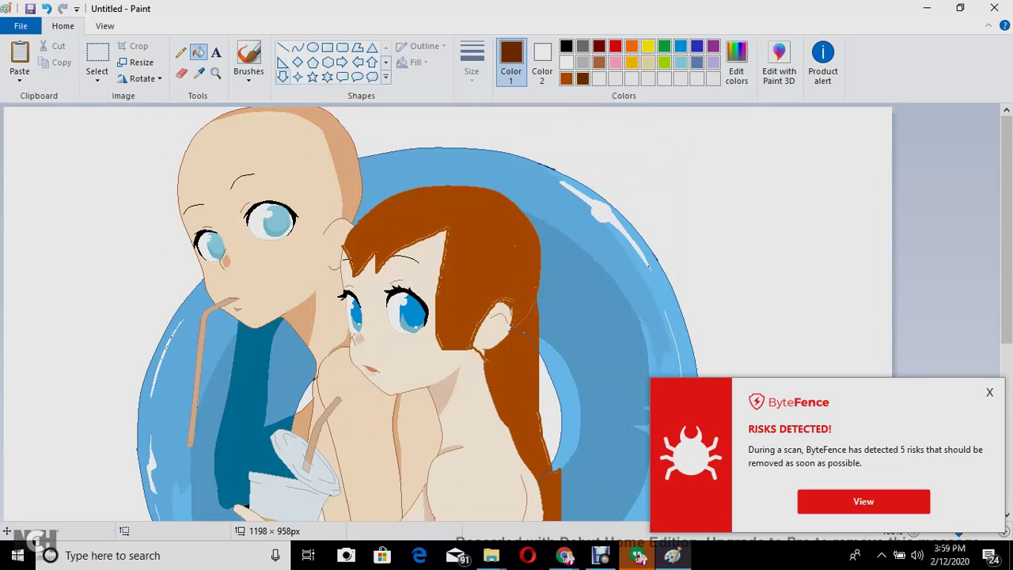
{"action": "left_click", "coordinate": [248, 64]}
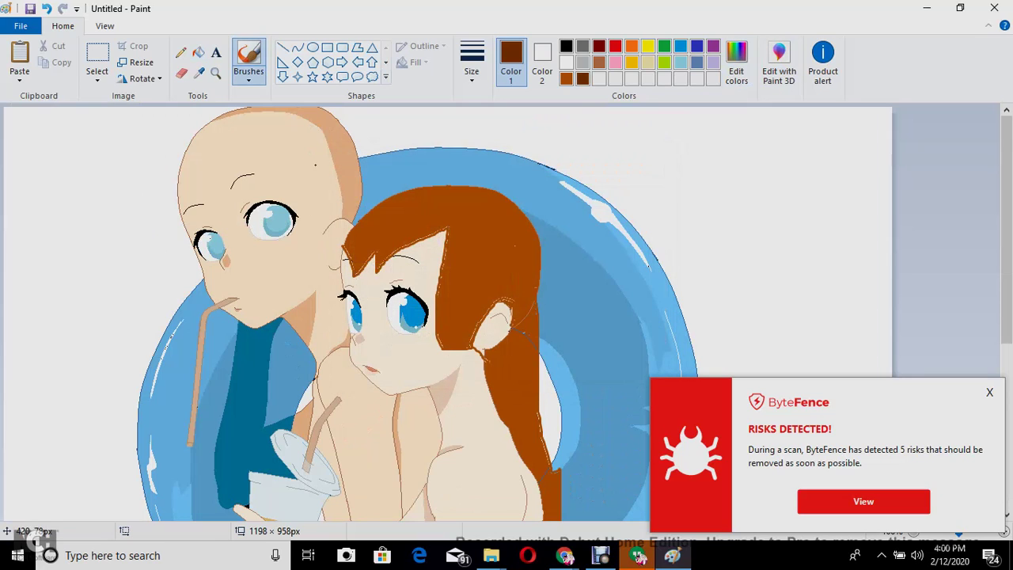
{"action": "mouse_move", "coordinate": [320, 154]}
{"action": "left_mouse_down"}
{"action": "mouse_move", "coordinate": [307, 202]}
{"action": "mouse_move", "coordinate": [283, 179]}
{"action": "mouse_move", "coordinate": [239, 212]}
{"action": "mouse_move", "coordinate": [233, 183]}
{"action": "mouse_move", "coordinate": [215, 226]}
{"action": "mouse_move", "coordinate": [207, 201]}
{"action": "mouse_move", "coordinate": [188, 239]}
{"action": "left_mouse_up"}
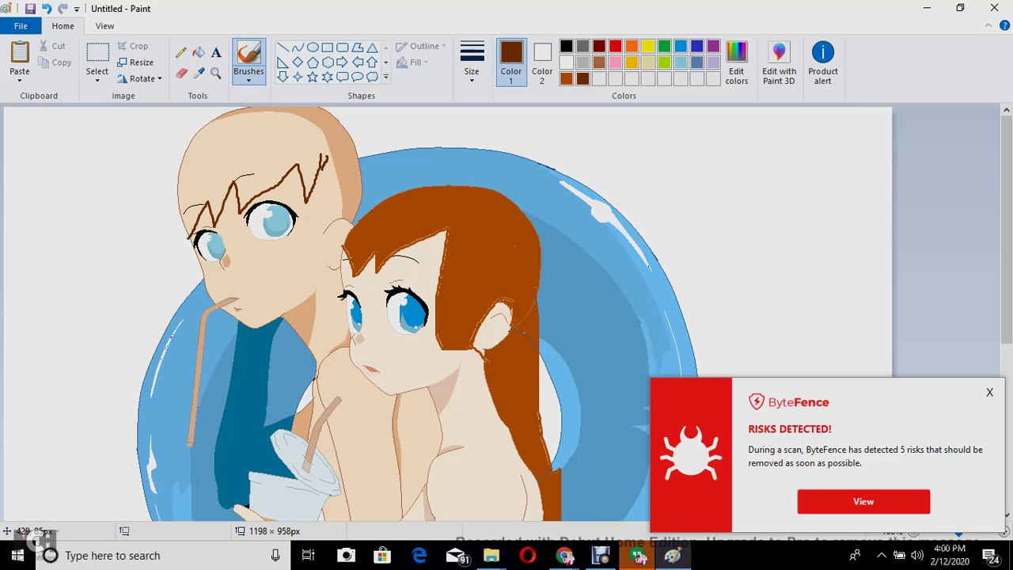
{"action": "mouse_move", "coordinate": [319, 158]}
{"action": "left_mouse_down"}
{"action": "mouse_move", "coordinate": [318, 223]}
{"action": "mouse_move", "coordinate": [331, 264]}
{"action": "left_mouse_up"}
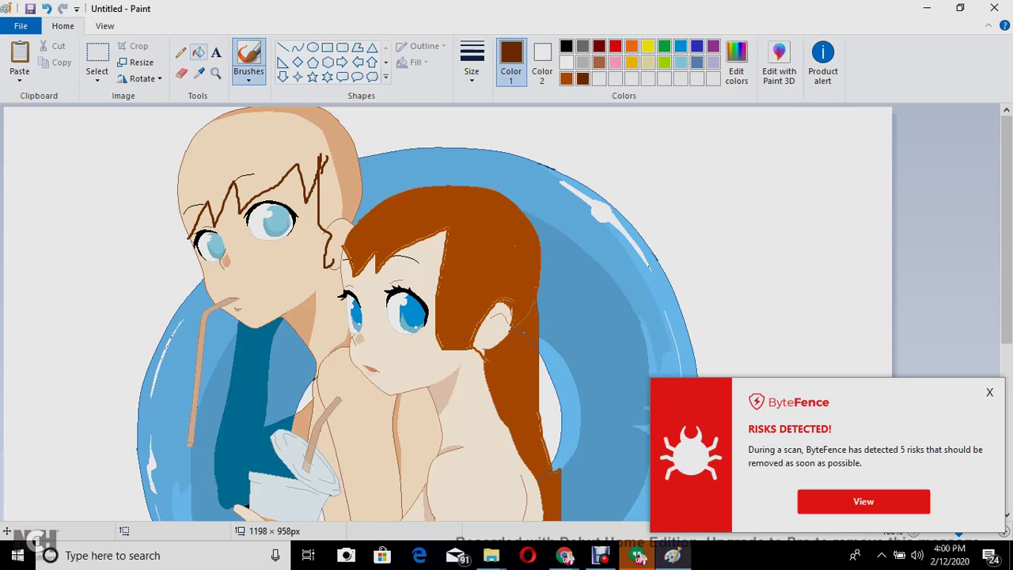
- Fill the boy's hair and the shaded back of his head with dark brown
{"action": "left_click", "coordinate": [198, 53]}
{"action": "left_click", "coordinate": [253, 142]}
{"action": "left_click", "coordinate": [340, 182]}
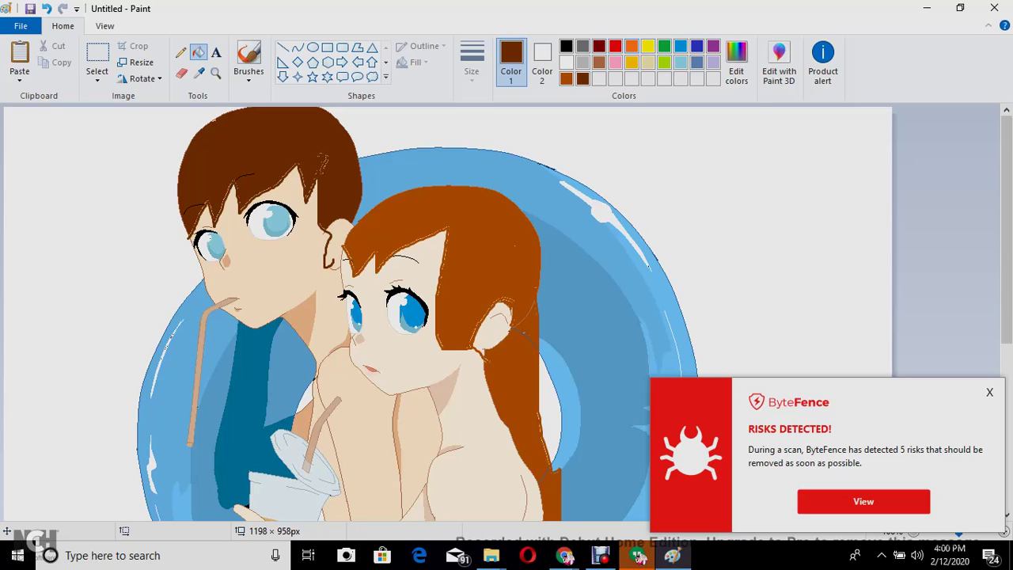
- Draw an orange triangle pointing outward from the back of the boy's head and fill it with orange
{"action": "left_click", "coordinate": [630, 46]}
{"action": "left_click", "coordinate": [248, 63]}
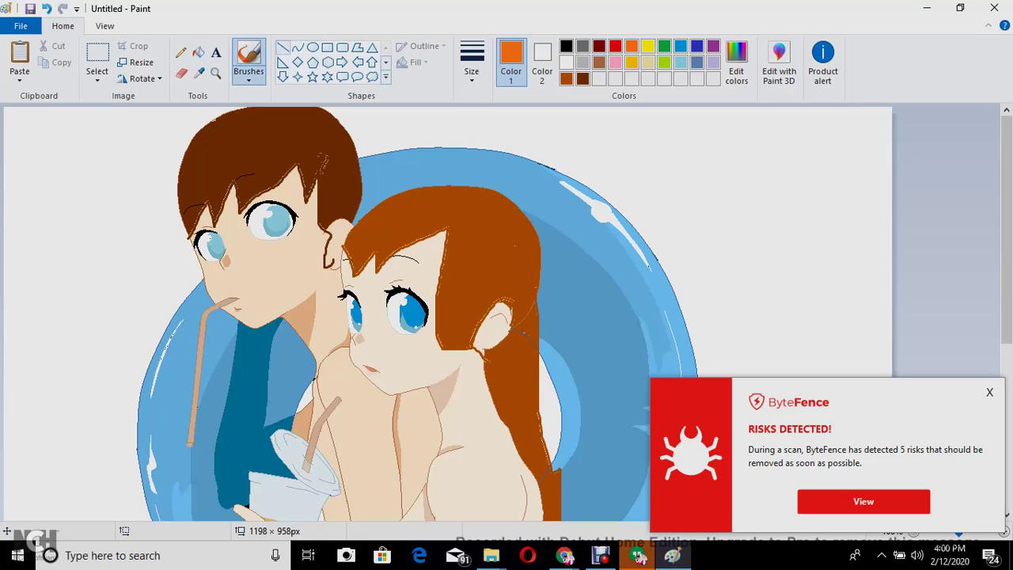
{"action": "left_click", "coordinate": [283, 46]}
{"action": "mouse_move", "coordinate": [333, 118]}
{"action": "left_mouse_down"}
{"action": "mouse_move", "coordinate": [417, 130]}
{"action": "mouse_move", "coordinate": [355, 189]}
{"action": "mouse_move", "coordinate": [361, 179]}
{"action": "left_mouse_up"}
{"action": "left_click", "coordinate": [407, 151]}
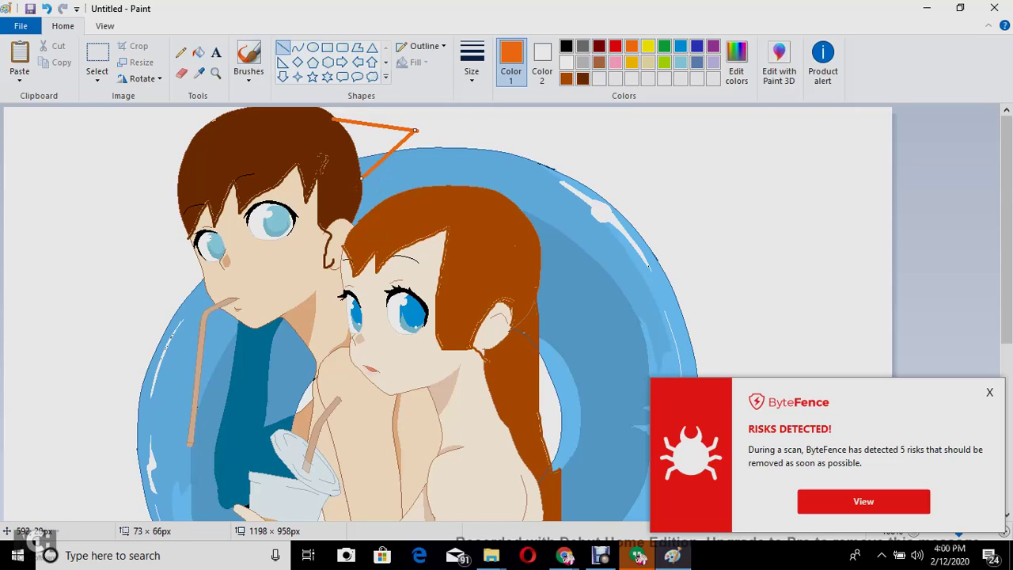
{"action": "left_click", "coordinate": [199, 53]}
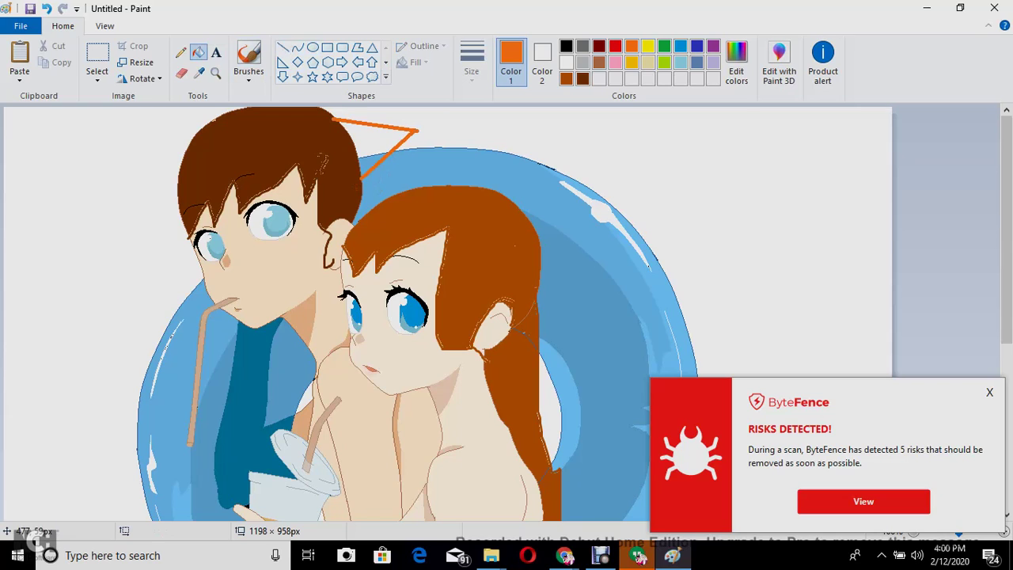
{"action": "left_click", "coordinate": [364, 147]}
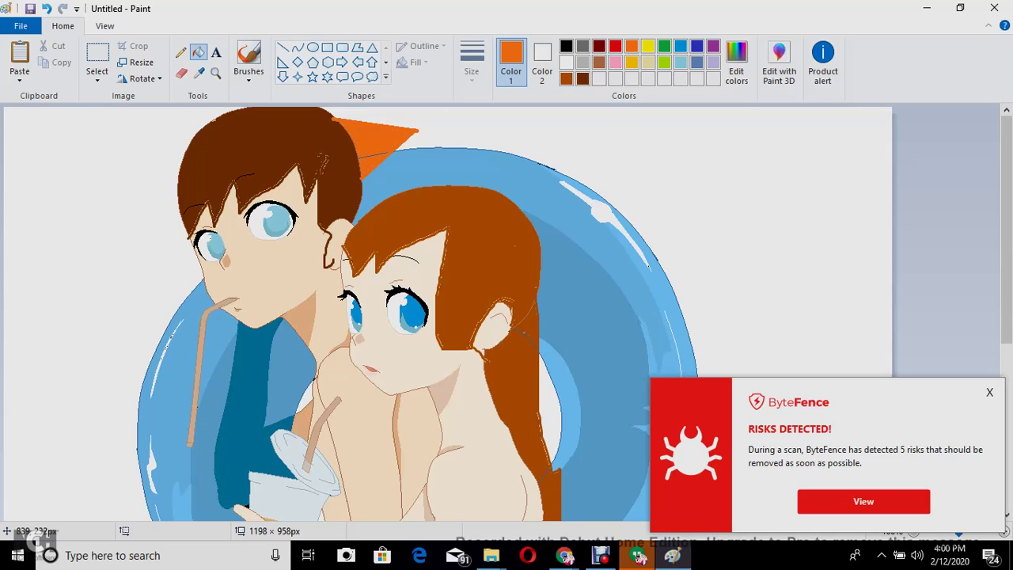
- Set the drawing colour to black and select the brush
{"action": "scroll", "coordinate": [388, 168], "scroll_direction": "down", "scroll_amount": 3}
{"action": "scroll", "coordinate": [639, 214], "scroll_direction": "up", "scroll_amount": 3}
{"action": "left_click", "coordinate": [566, 46]}
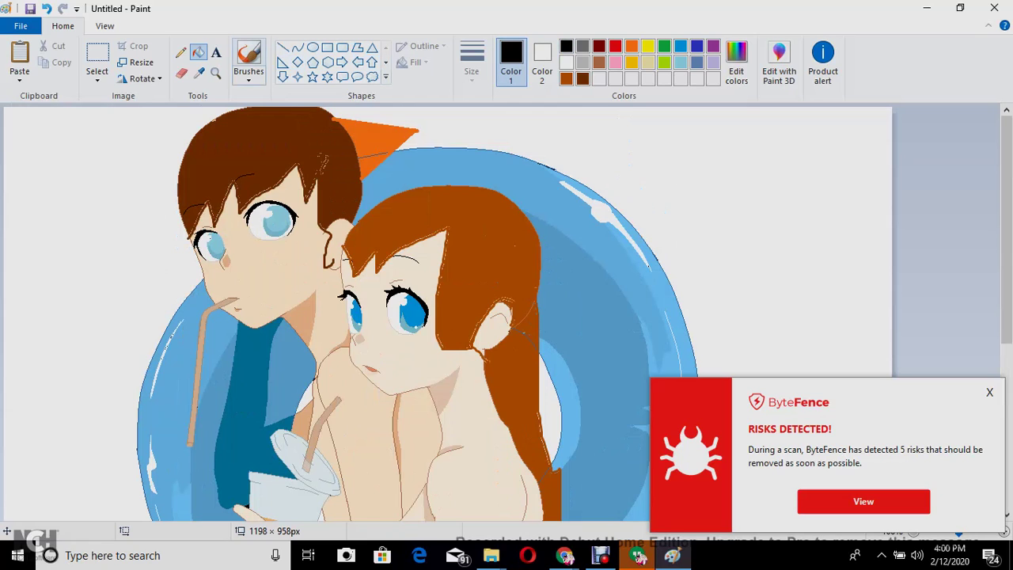
{"action": "left_click", "coordinate": [248, 59]}
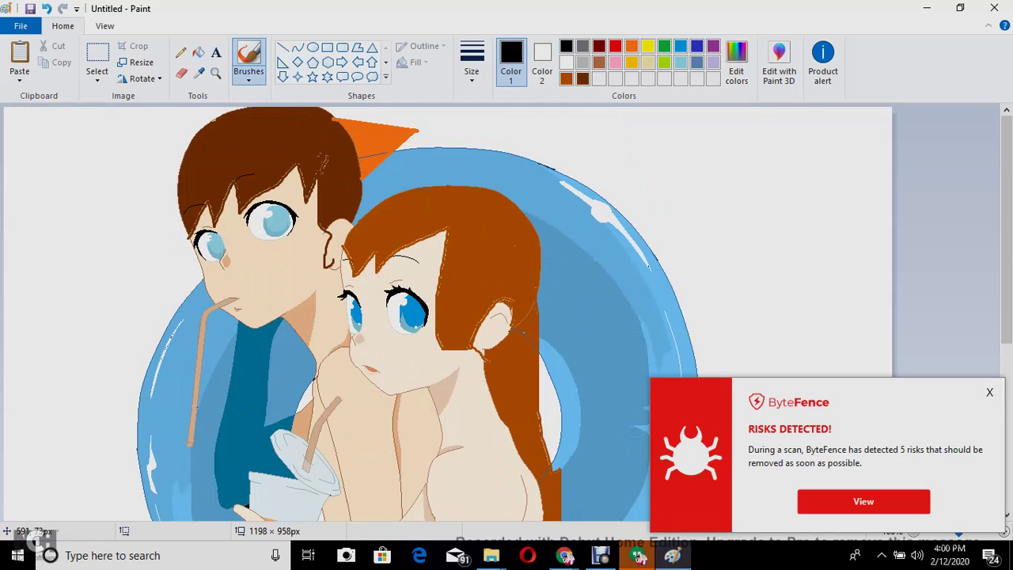
{"action": "left_click", "coordinate": [327, 47]}
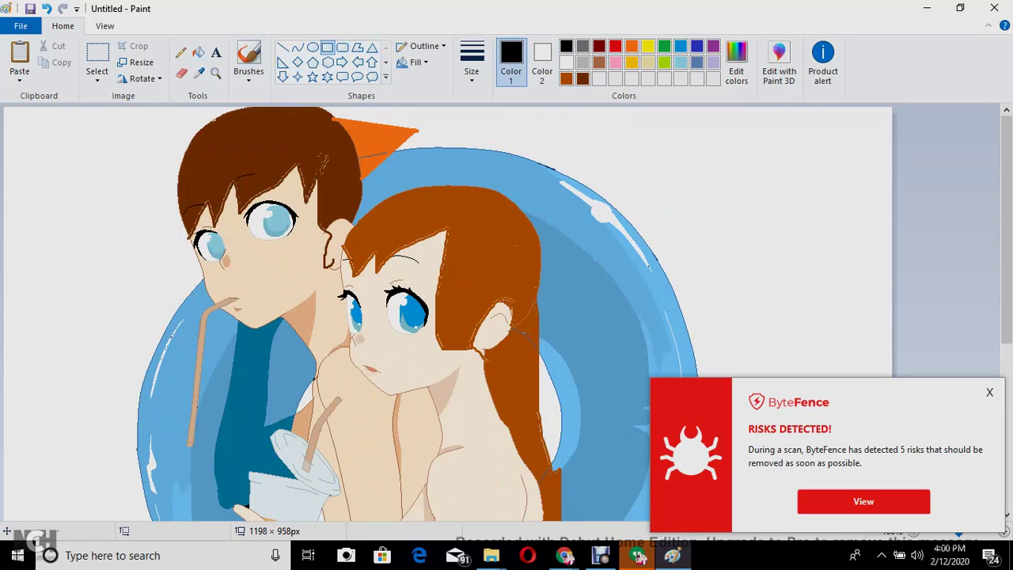
{"action": "left_click_drag", "start_coordinate": [474, 288], "coordinate": [507, 378]}
{"action": "key", "text": "ctrl+z"}
- Draw a black ellipse around the girl's ear as the outline of a headphone cup
{"action": "left_click", "coordinate": [312, 46]}
{"action": "left_click_drag", "start_coordinate": [465, 284], "coordinate": [513, 355]}
{"action": "left_click", "coordinate": [776, 201]}
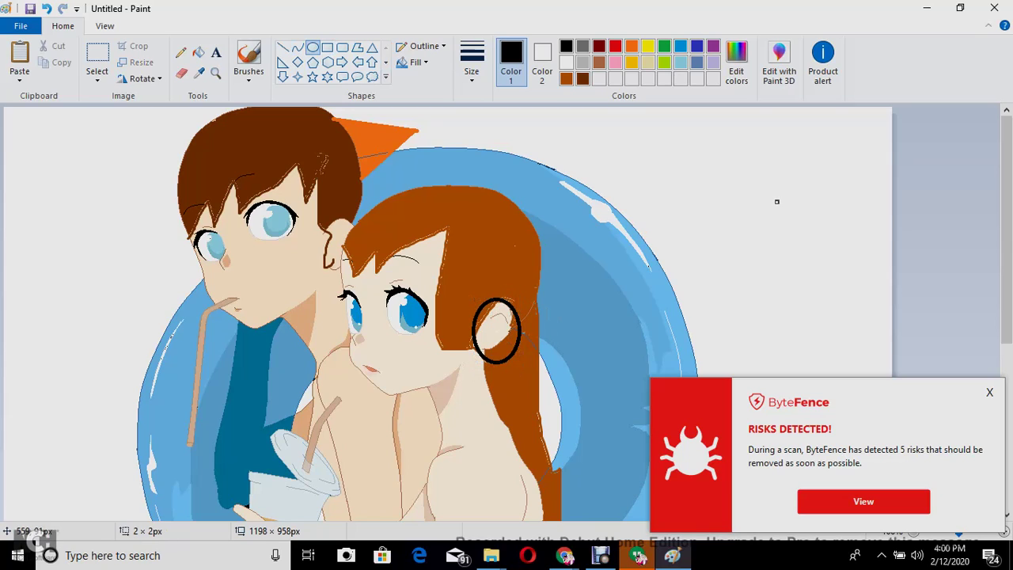
- Brush black outlines for the headphone band over the girl's hair and a pointed cat ear on top of it
{"action": "key", "text": "alt+h"}
{"action": "key", "text": "b"}
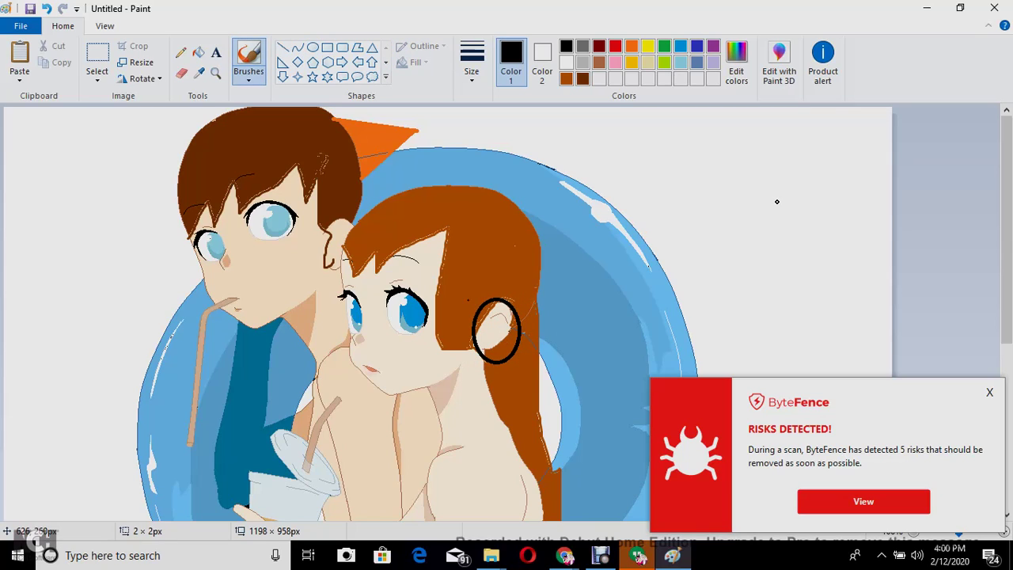
{"action": "mouse_move", "coordinate": [485, 302]}
{"action": "left_mouse_down"}
{"action": "mouse_move", "coordinate": [456, 225]}
{"action": "mouse_move", "coordinate": [411, 186]}
{"action": "mouse_move", "coordinate": [480, 224]}
{"action": "mouse_move", "coordinate": [492, 295]}
{"action": "left_mouse_up"}
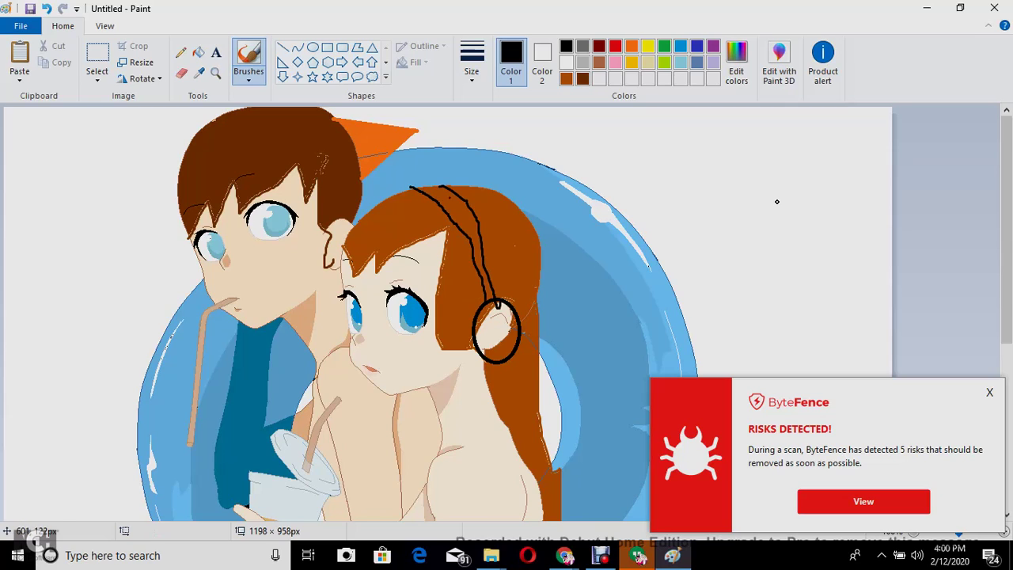
{"action": "mouse_move", "coordinate": [450, 194]}
{"action": "left_mouse_down"}
{"action": "mouse_move", "coordinate": [449, 119]}
{"action": "mouse_move", "coordinate": [431, 129]}
{"action": "mouse_move", "coordinate": [402, 190]}
{"action": "left_mouse_up"}
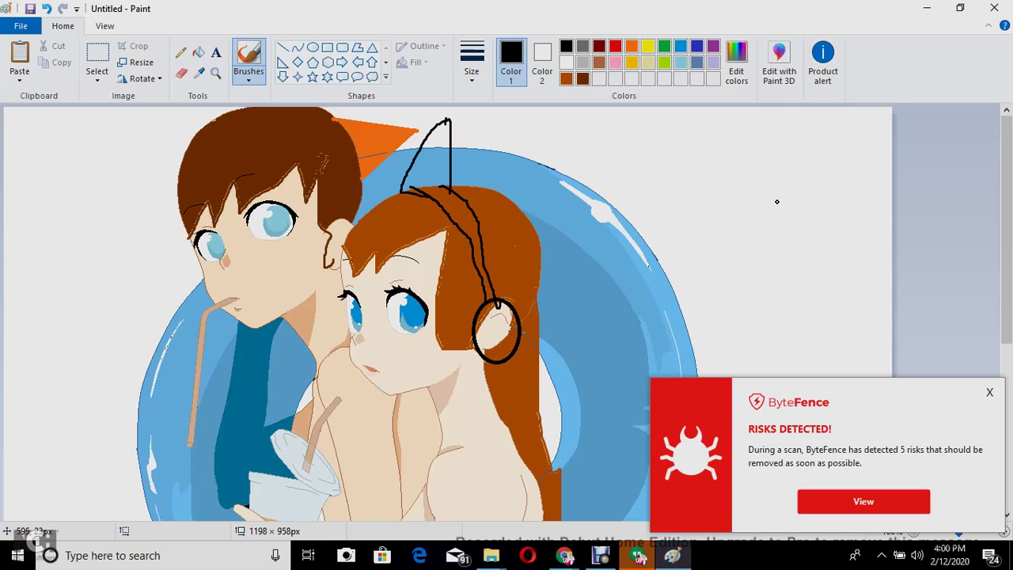
{"action": "left_click_drag", "start_coordinate": [446, 123], "coordinate": [422, 191]}
- Fill the headphone band and the inner section of the cat ear with black
{"action": "left_click", "coordinate": [198, 52]}
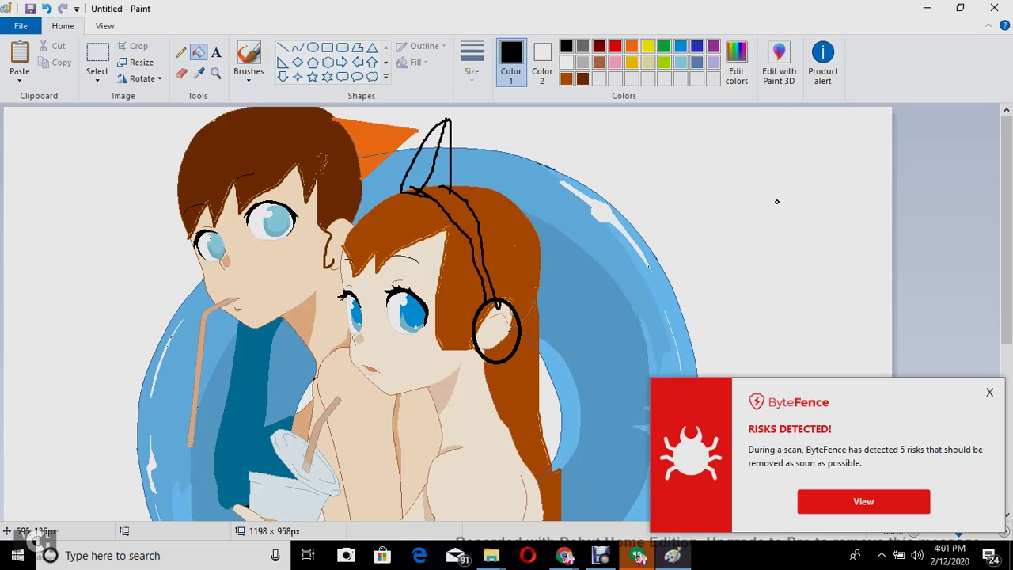
{"action": "left_click", "coordinate": [445, 208]}
{"action": "left_click", "coordinate": [443, 166]}
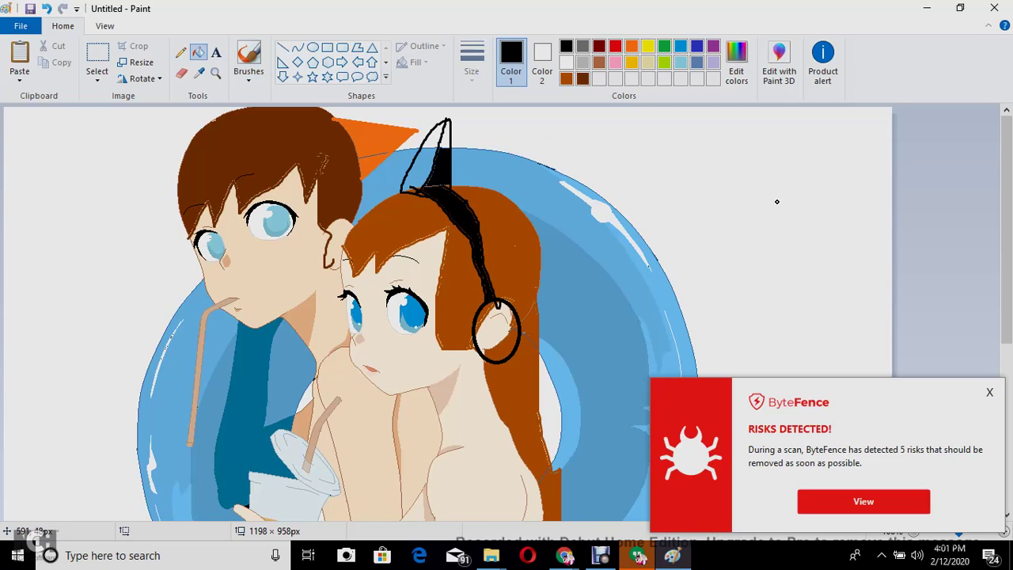
{"action": "left_click", "coordinate": [443, 140]}
- Fill the areas inside the headphone cup over the girl's ear with black
{"action": "left_click", "coordinate": [486, 324]}
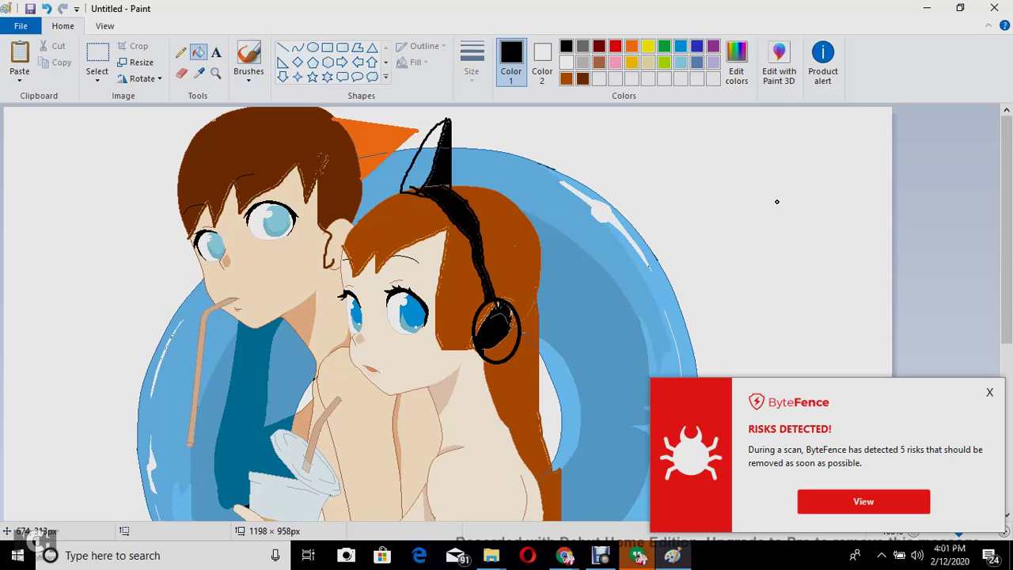
{"action": "left_click", "coordinate": [502, 349]}
{"action": "left_click", "coordinate": [514, 326]}
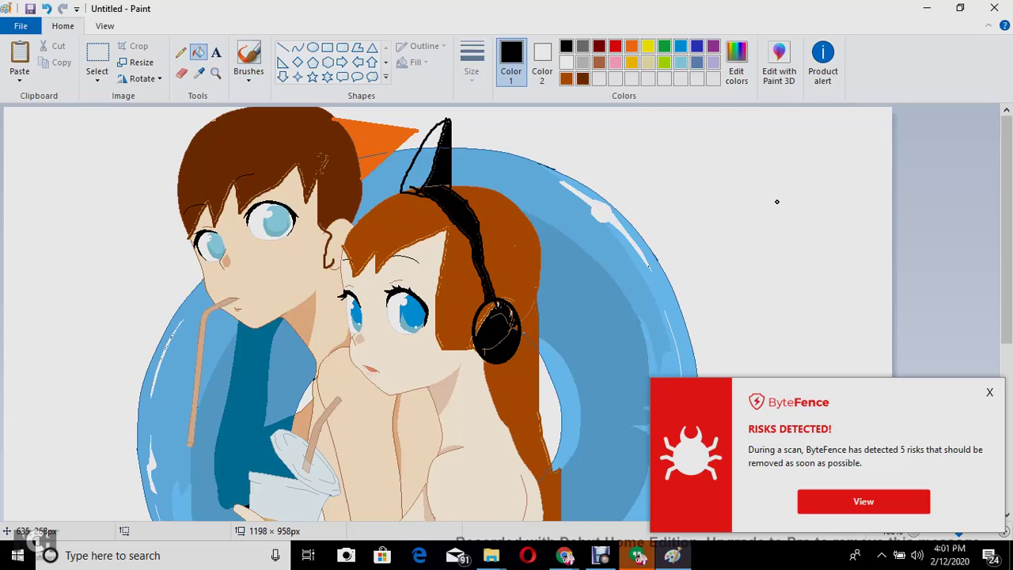
{"action": "left_click", "coordinate": [485, 318]}
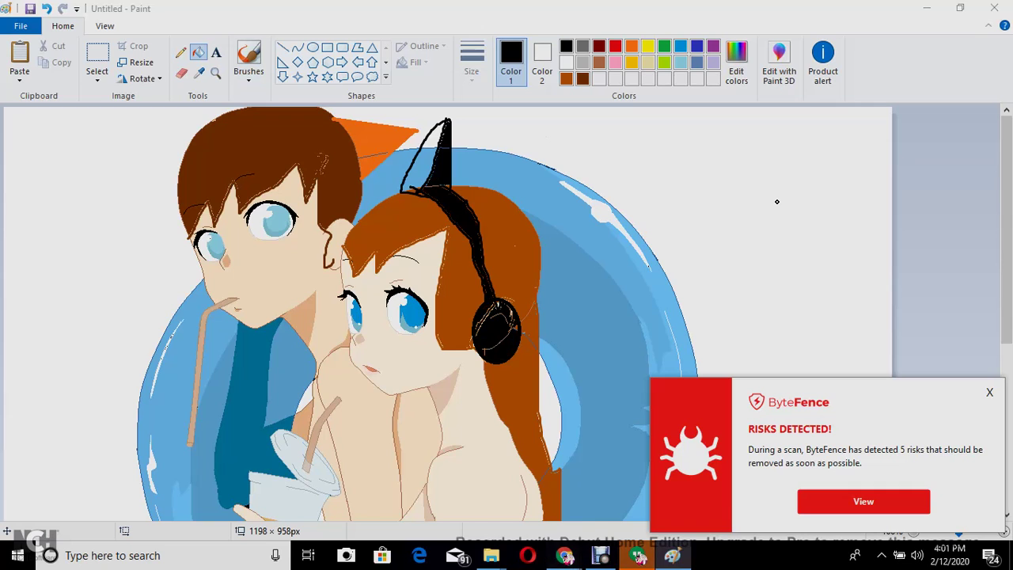
{"action": "mouse_move", "coordinate": [601, 556]}
{"action": "mouse_move", "coordinate": [564, 555]}
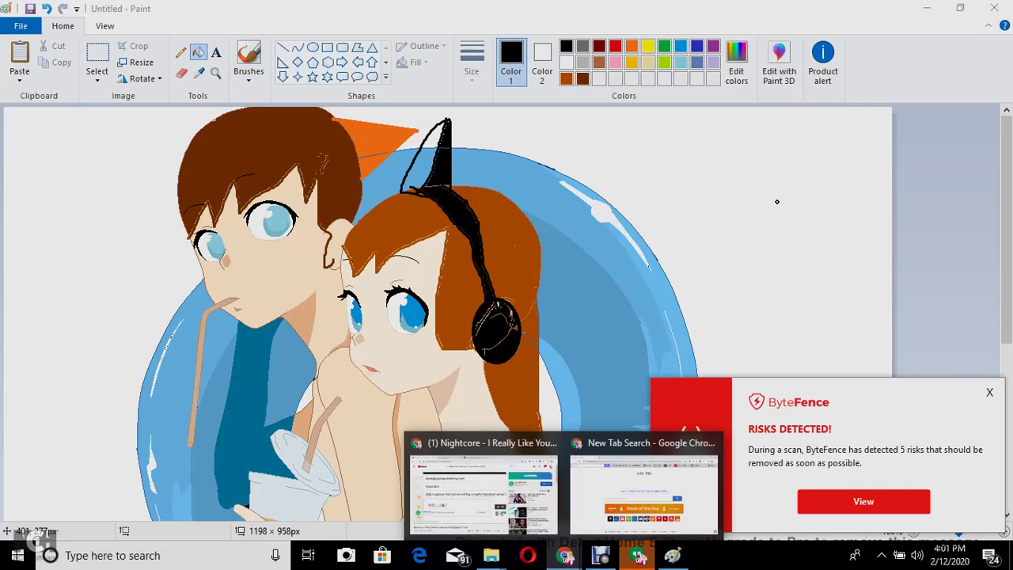
{"action": "left_click", "coordinate": [483, 487]}
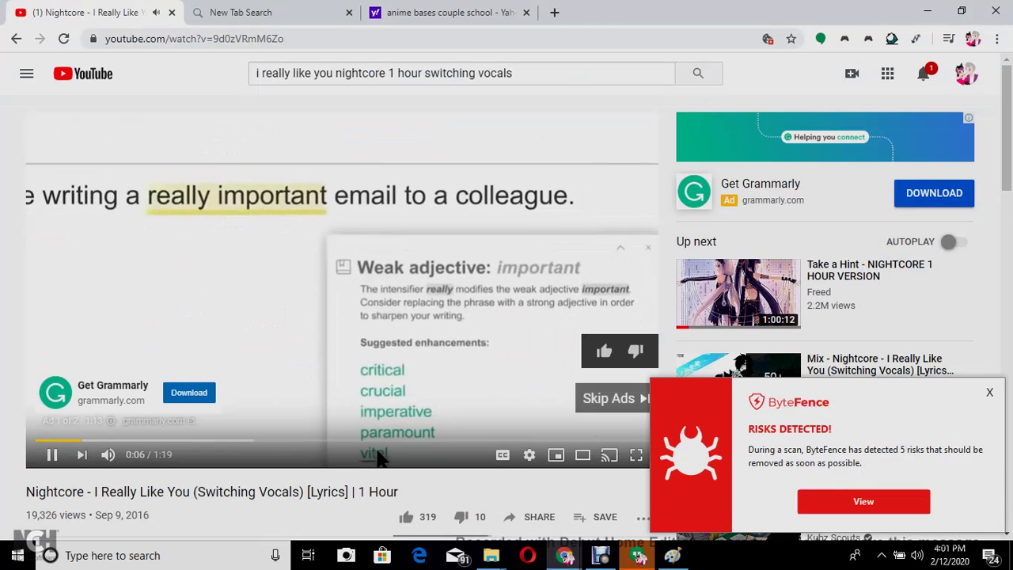
{"action": "key", "text": "alt+Tab"}
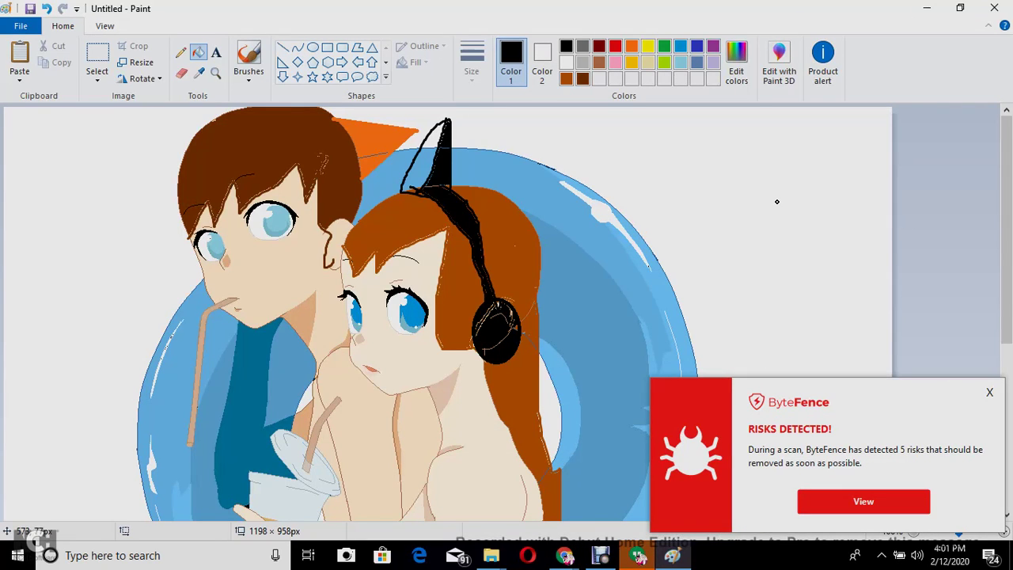
- Fill the outlined front section of the headphones' cat ear with purple, undoing a trial fill in black
{"action": "left_click", "coordinate": [429, 165]}
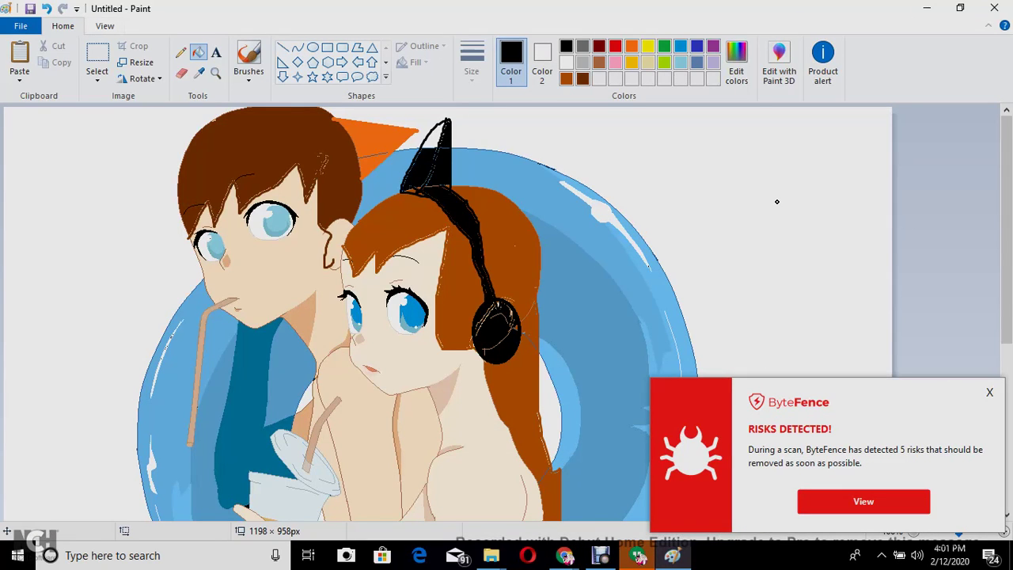
{"action": "key", "text": "ctrl+z"}
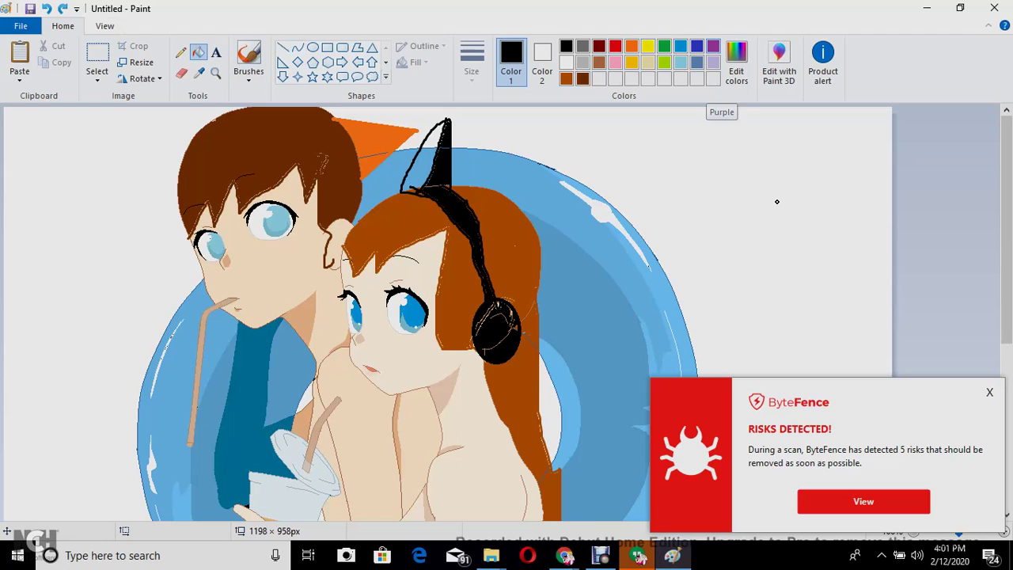
{"action": "left_click", "coordinate": [712, 46]}
{"action": "left_click", "coordinate": [429, 164]}
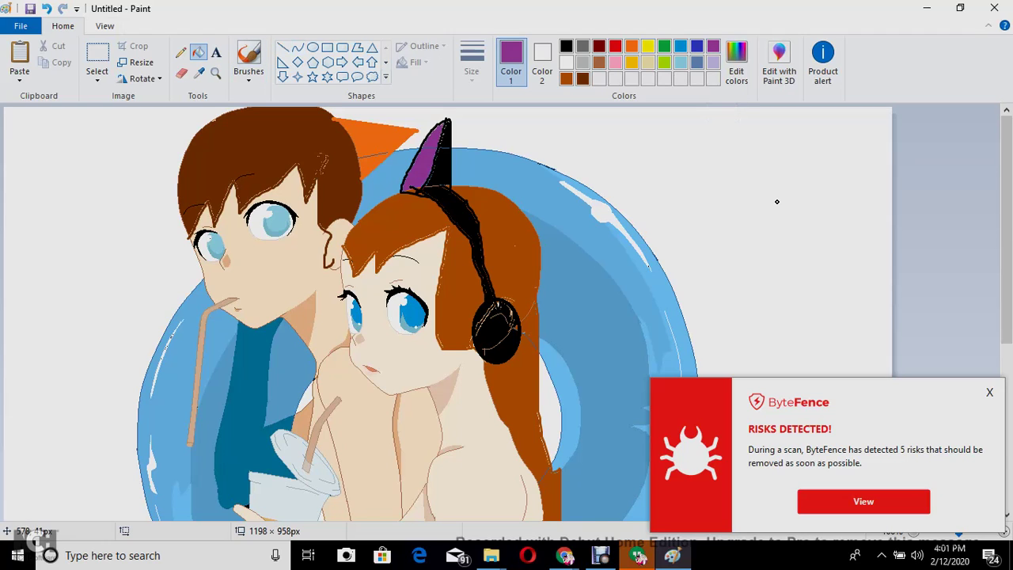
- Brush the neckline and back shoulder outline of the girl's top in bright cyan (RGB 0, 255, 255)
{"action": "scroll", "coordinate": [205, 445], "scroll_direction": "down", "scroll_amount": 4}
{"action": "scroll", "coordinate": [205, 445], "scroll_direction": "up", "scroll_amount": 1}
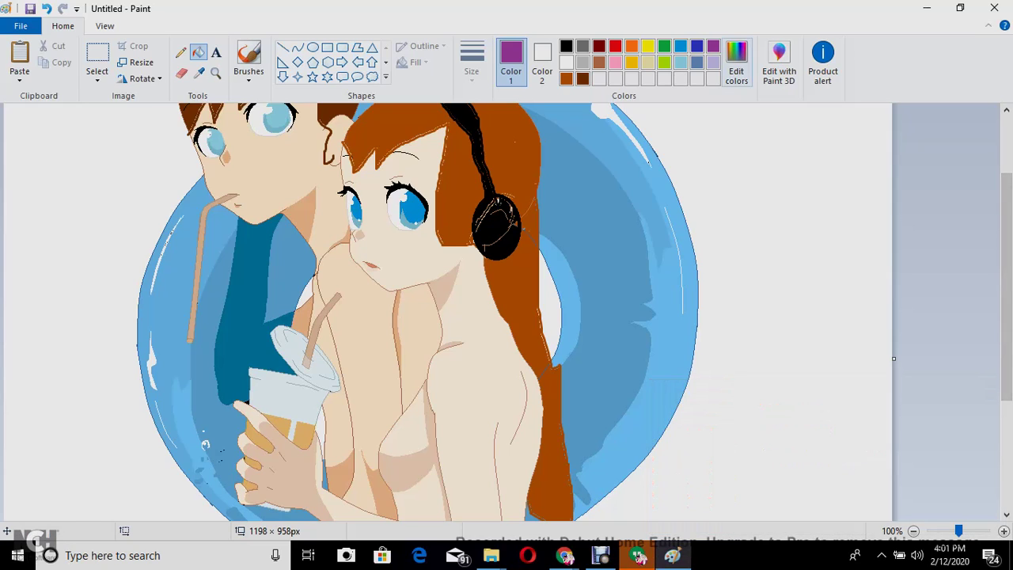
{"action": "left_click", "coordinate": [736, 63]}
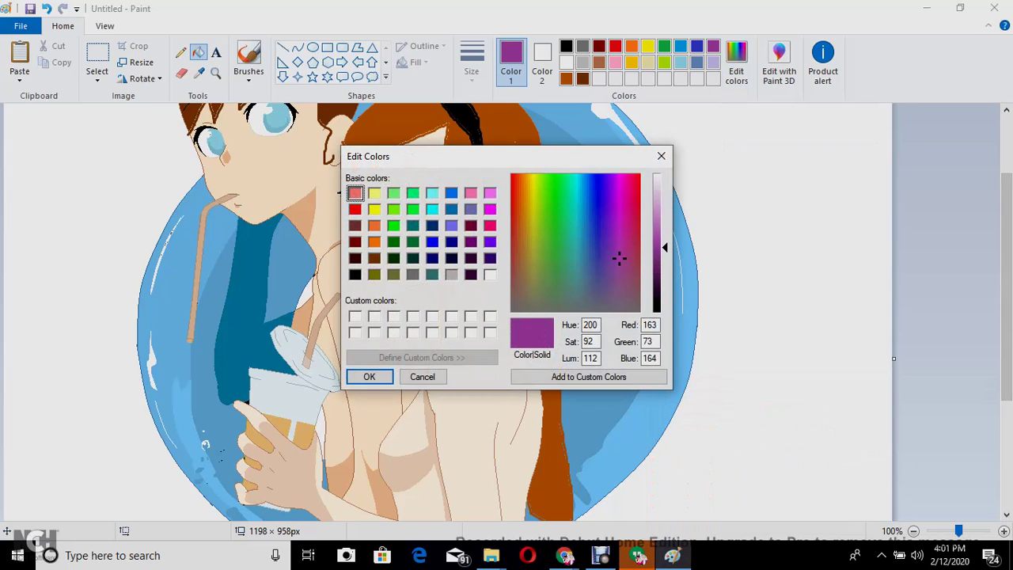
{"action": "left_click", "coordinate": [431, 209]}
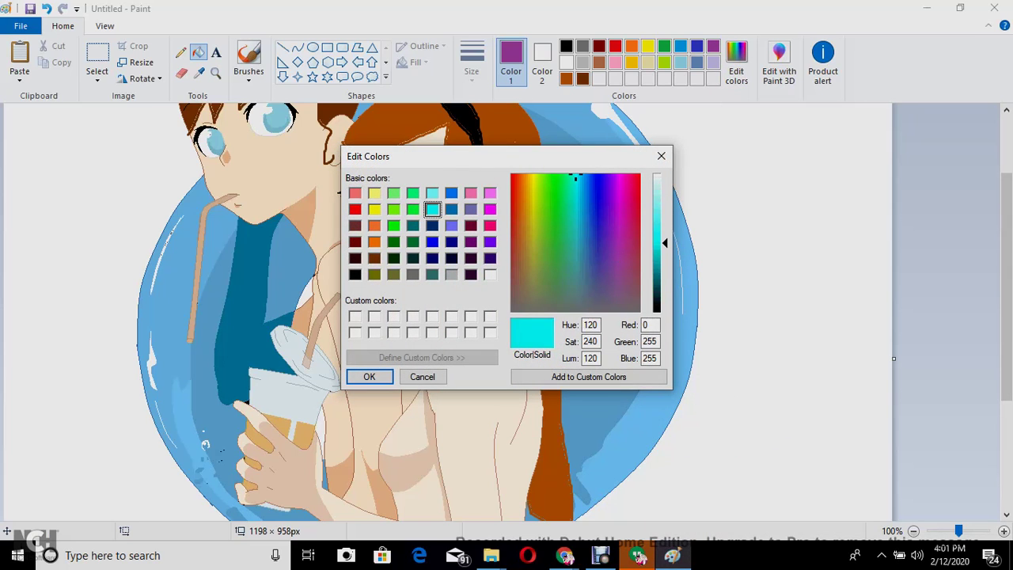
{"action": "left_click", "coordinate": [369, 377]}
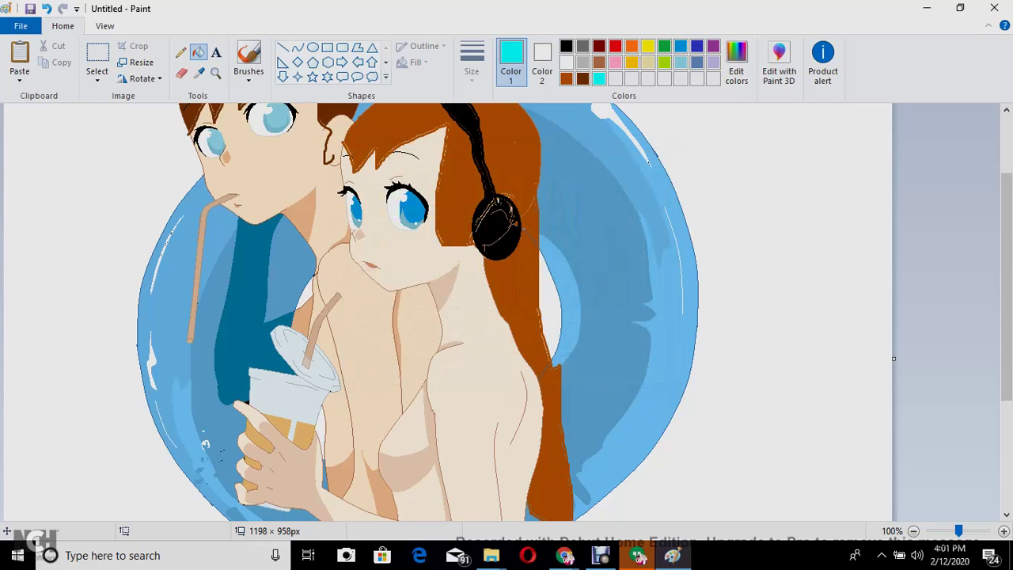
{"action": "left_click", "coordinate": [248, 60]}
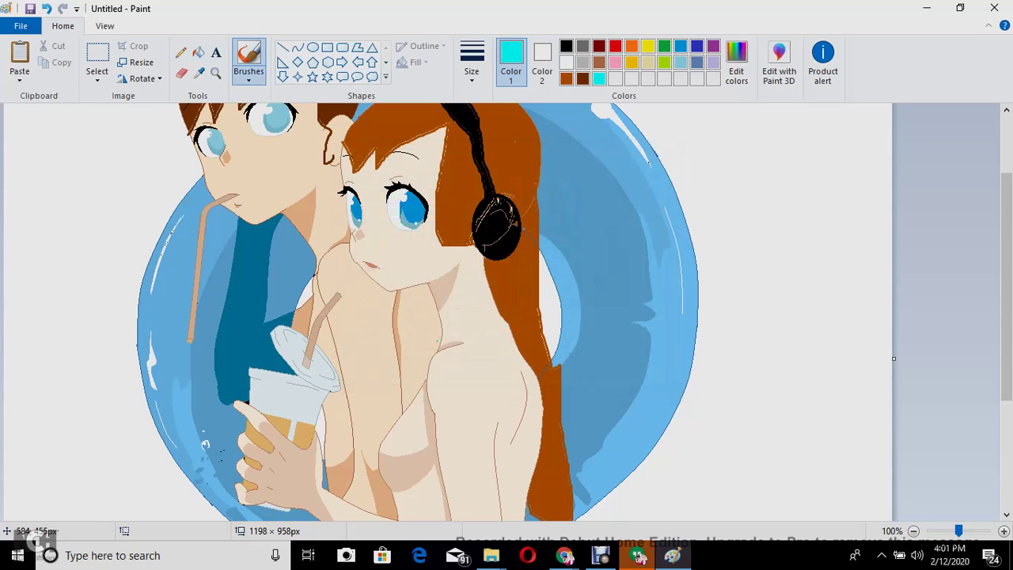
{"action": "mouse_move", "coordinate": [437, 338]}
{"action": "left_mouse_down"}
{"action": "mouse_move", "coordinate": [507, 348]}
{"action": "mouse_move", "coordinate": [510, 407]}
{"action": "mouse_move", "coordinate": [544, 422]}
{"action": "mouse_move", "coordinate": [550, 409]}
{"action": "mouse_move", "coordinate": [500, 344]}
{"action": "left_mouse_up"}
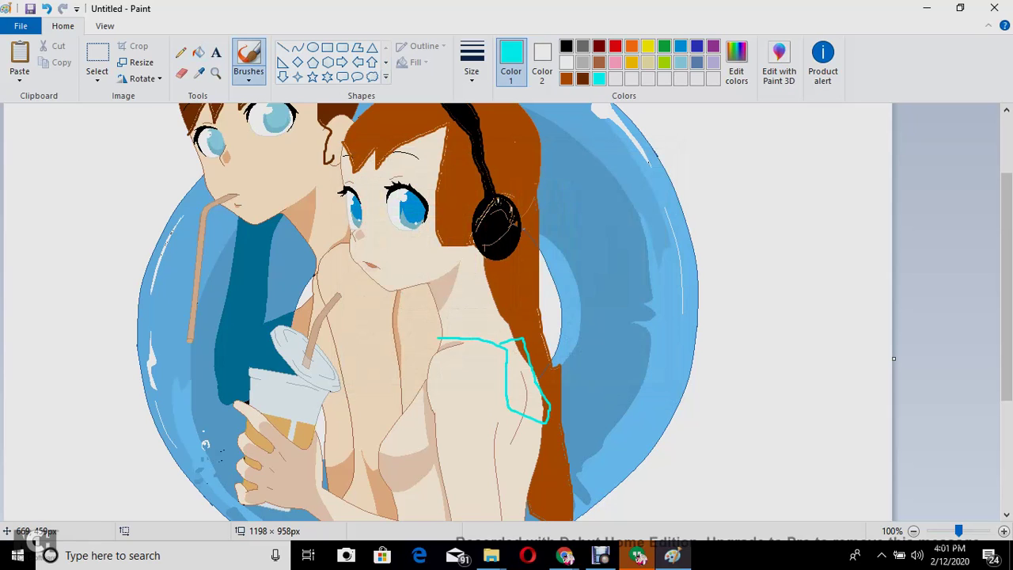
- Brush a cyan cuff line around the girl's wrist by the cup and a hemline across her waist
{"action": "scroll", "coordinate": [484, 348], "scroll_direction": "down", "scroll_amount": 3}
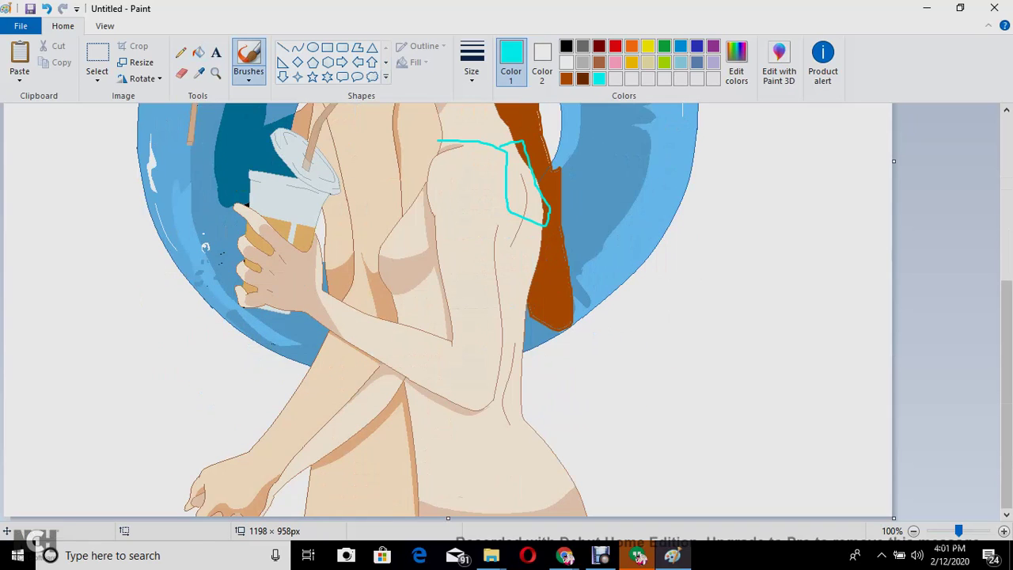
{"action": "left_click_drag", "start_coordinate": [321, 291], "coordinate": [324, 324]}
{"action": "mouse_move", "coordinate": [524, 420]}
{"action": "left_mouse_down"}
{"action": "mouse_move", "coordinate": [427, 431]}
{"action": "mouse_move", "coordinate": [405, 422]}
{"action": "left_mouse_up"}
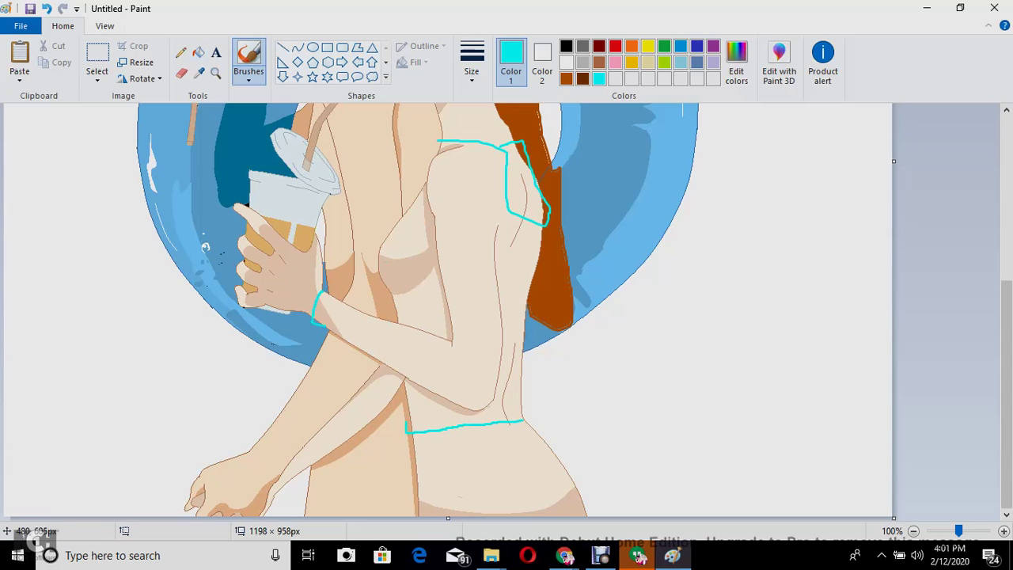
- Fill the girl's chest, upper arm, sleeve and torso with cyan, including the shaded areas beside and under the arm
{"action": "left_click", "coordinate": [197, 52]}
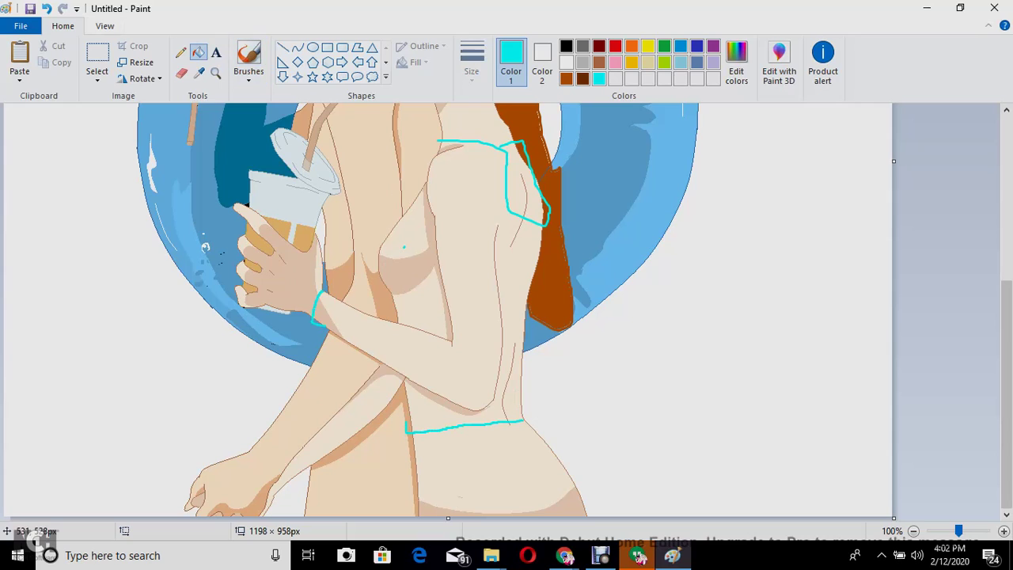
{"action": "left_click", "coordinate": [405, 231]}
{"action": "left_click", "coordinate": [407, 261]}
{"action": "left_click", "coordinate": [475, 237]}
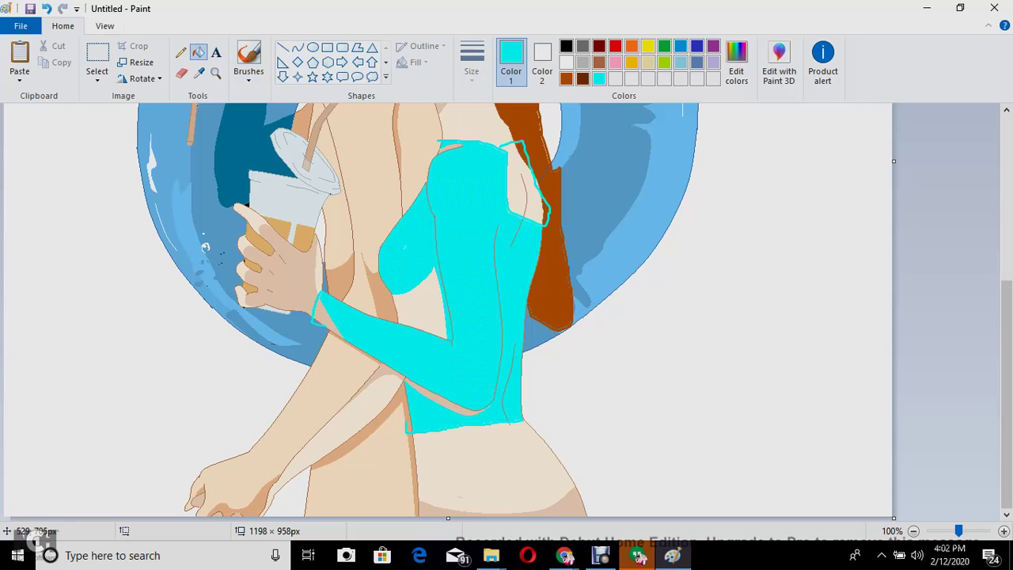
{"action": "left_click", "coordinate": [419, 316]}
{"action": "left_click", "coordinate": [464, 396]}
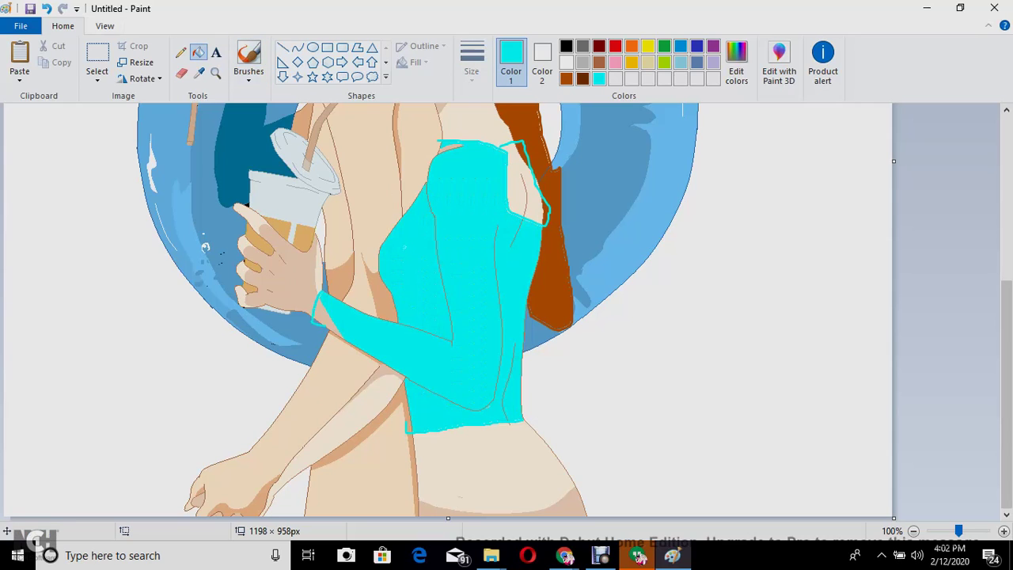
- Fill the remaining skin patches at the girl's cuff and back shoulder with cyan
{"action": "left_click", "coordinate": [326, 318]}
{"action": "left_click", "coordinate": [526, 182]}
{"action": "scroll", "coordinate": [776, 107], "scroll_direction": "up", "scroll_amount": 3}
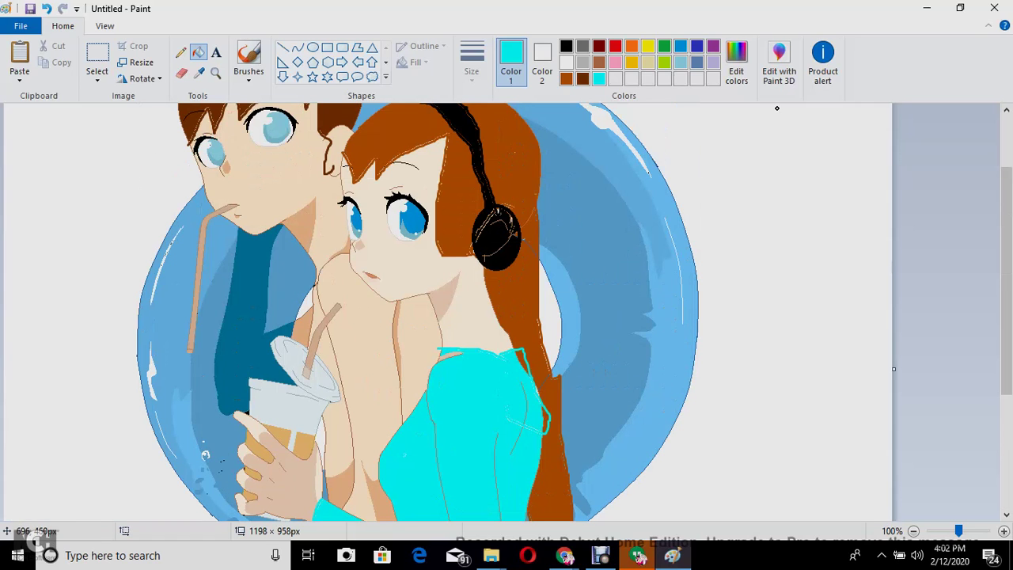
{"action": "left_click", "coordinate": [522, 360]}
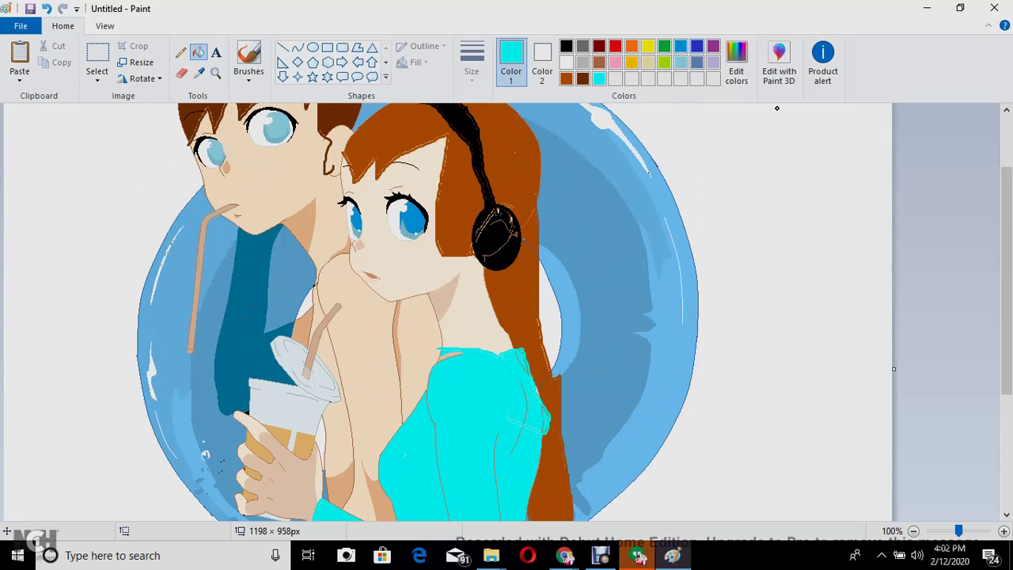
- Fill the girl's hips below the cyan top with indigo, including the shaded patch at the lower edge
{"action": "left_click", "coordinate": [696, 46]}
{"action": "scroll", "coordinate": [584, 203], "scroll_direction": "down", "scroll_amount": 3}
{"action": "left_click", "coordinate": [510, 456]}
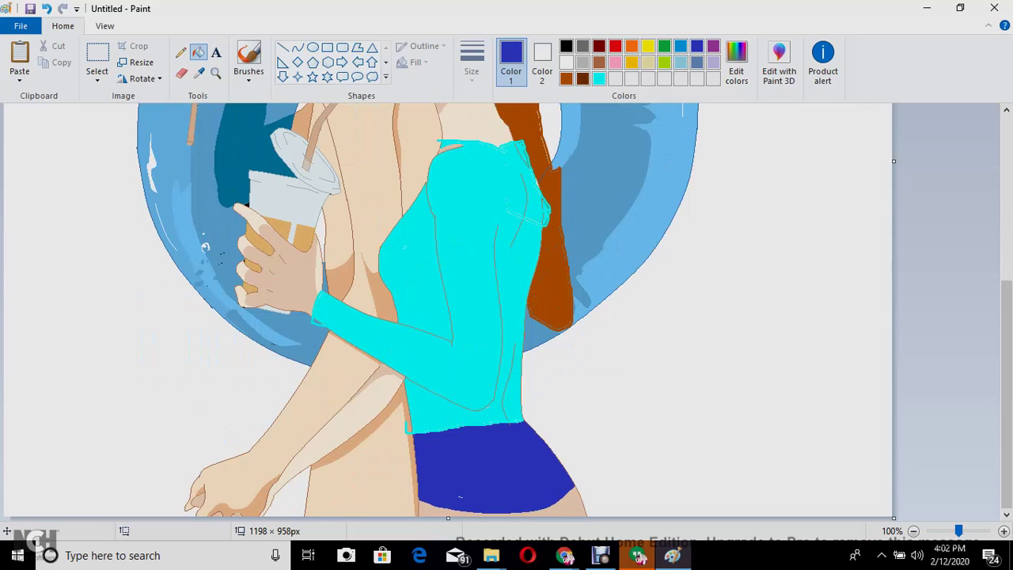
{"action": "left_click", "coordinate": [567, 506]}
- Choose the light red basic color and fill the main areas of the boy's torso and upper arm with it
{"action": "scroll", "coordinate": [485, 342], "scroll_direction": "up", "scroll_amount": 3}
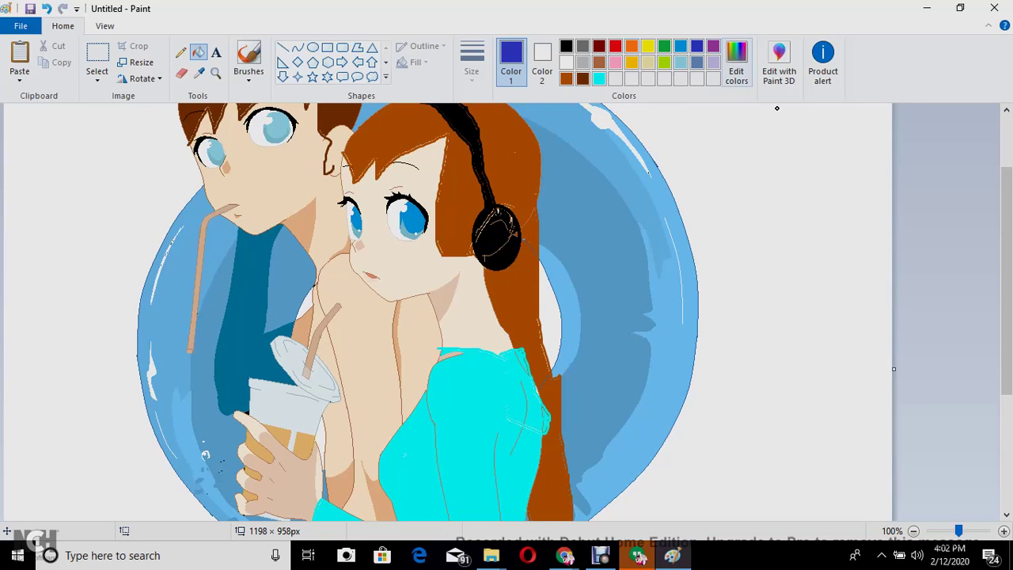
{"action": "left_click", "coordinate": [735, 63]}
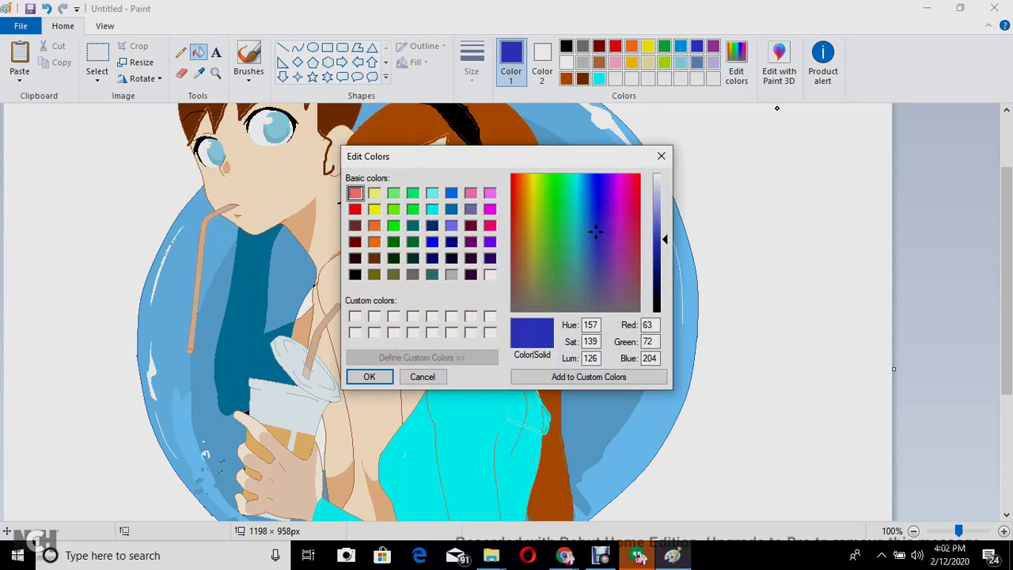
{"action": "left_click", "coordinate": [354, 193]}
{"action": "left_click", "coordinate": [368, 377]}
{"action": "left_click", "coordinate": [353, 356]}
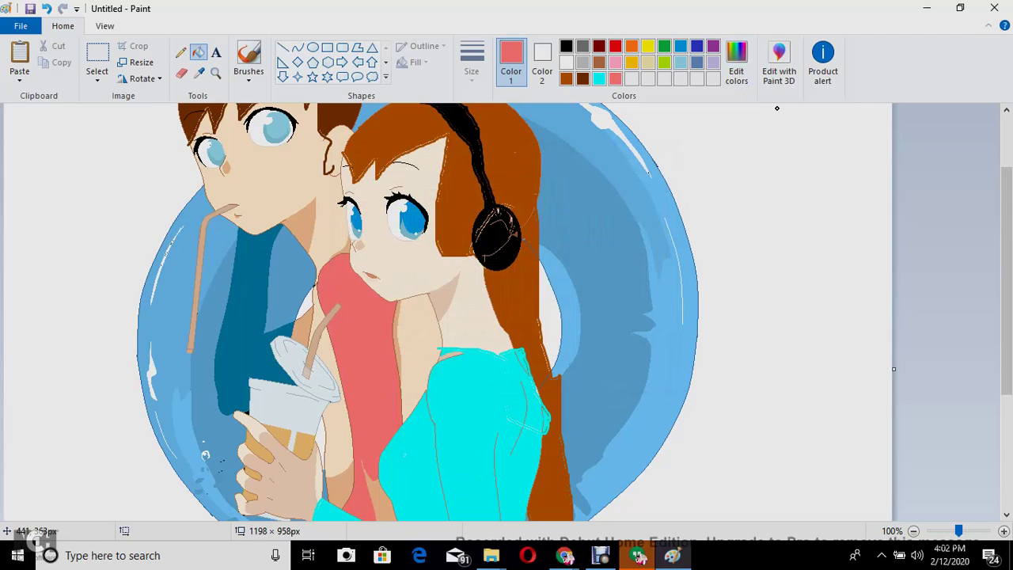
{"action": "left_click", "coordinate": [404, 334]}
{"action": "left_click", "coordinate": [326, 396]}
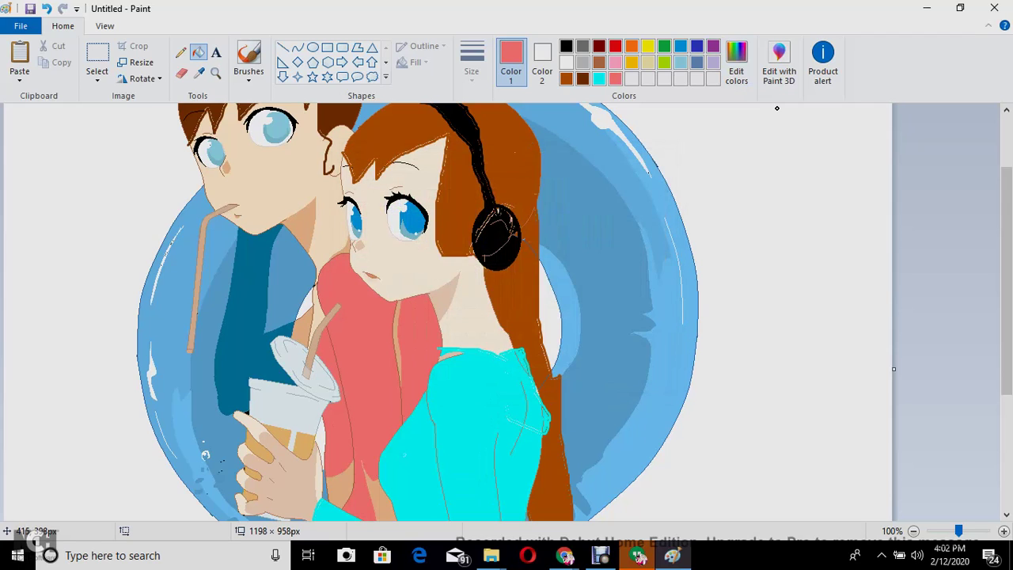
- Fill the boy's far shoulder beside the straw and the shaded patch next to the girl's chest with light red
{"action": "left_click", "coordinate": [319, 306]}
{"action": "left_click", "coordinate": [305, 303]}
{"action": "left_click", "coordinate": [303, 328]}
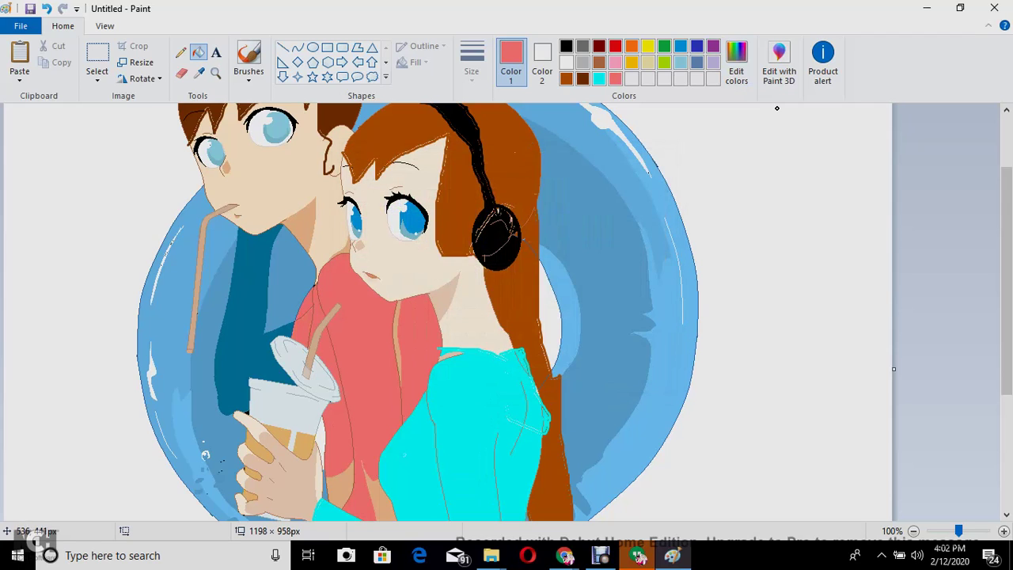
{"action": "scroll", "coordinate": [447, 317], "scroll_direction": "down", "scroll_amount": 5}
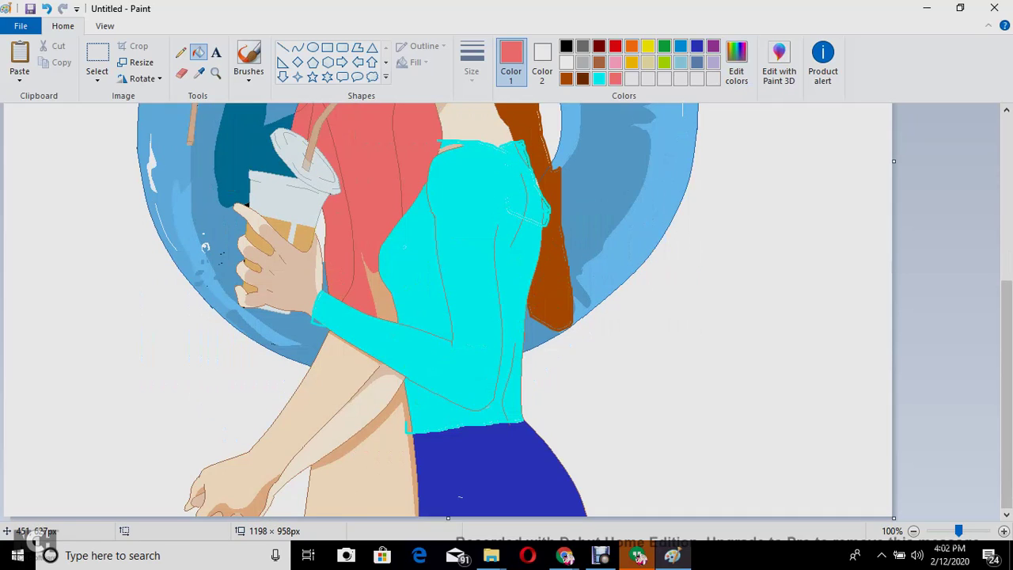
{"action": "left_click", "coordinate": [381, 279]}
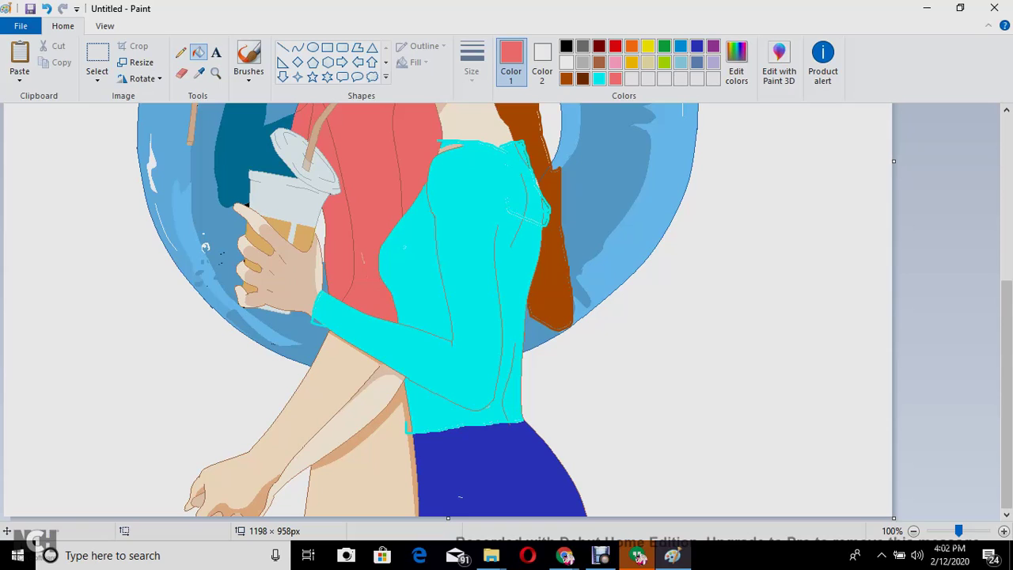
- Brush a light red cuff on the boy's lower wrist and a cyan one on the girl's, and fill her forearm with cyan
{"action": "left_click", "coordinate": [248, 56]}
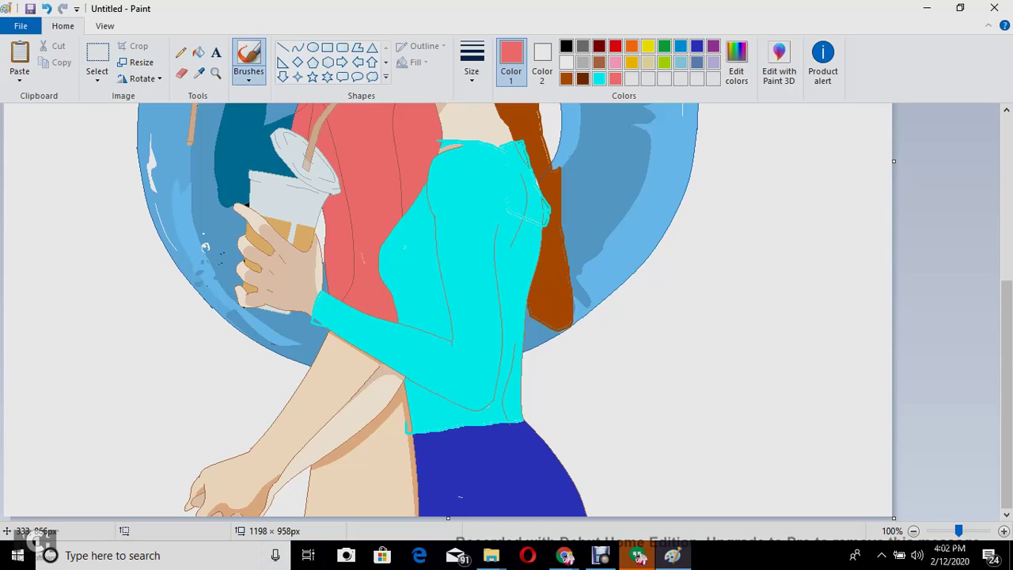
{"action": "left_click_drag", "start_coordinate": [253, 457], "coordinate": [271, 479]}
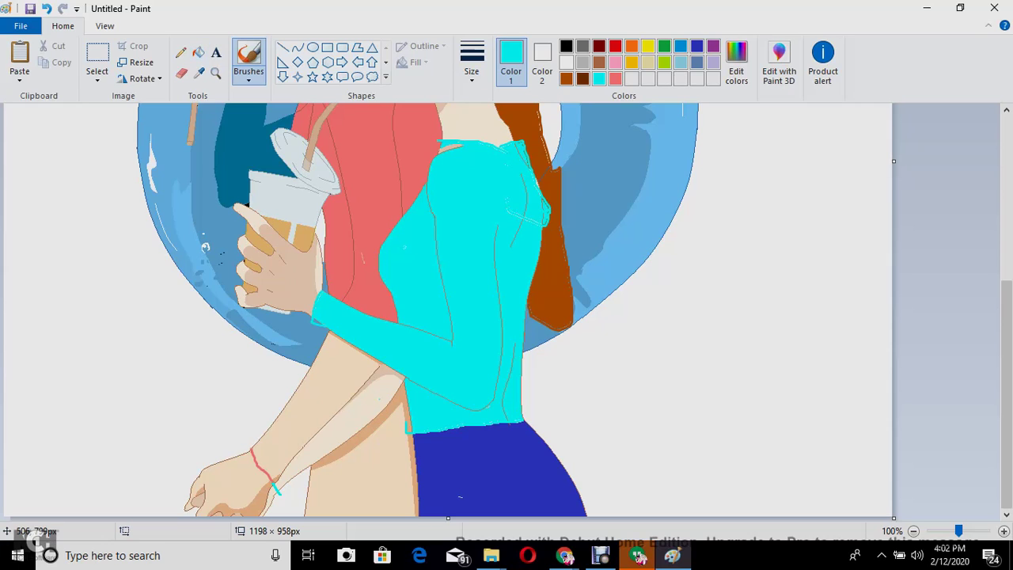
{"action": "left_click", "coordinate": [199, 52]}
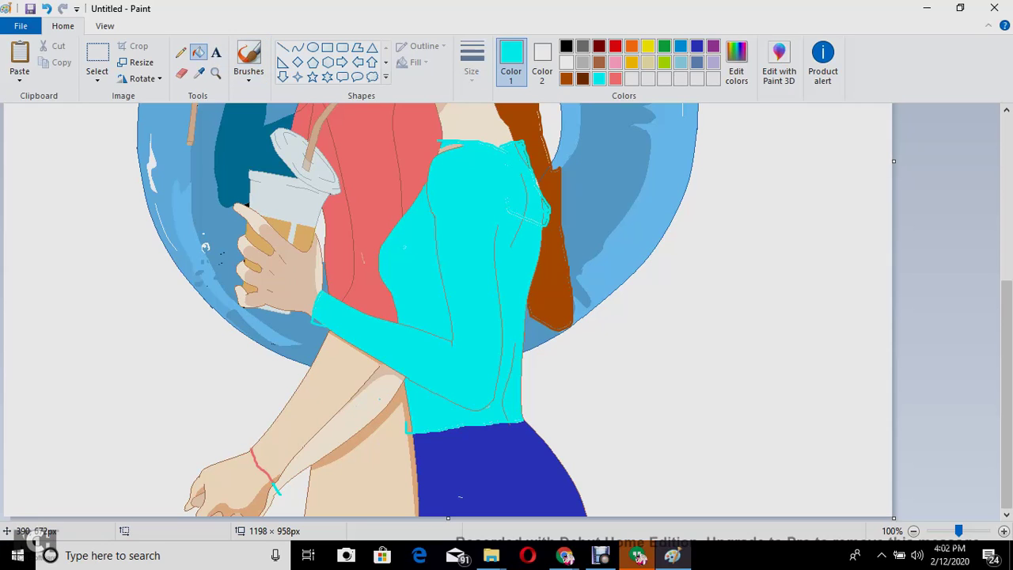
{"action": "left_click", "coordinate": [336, 431]}
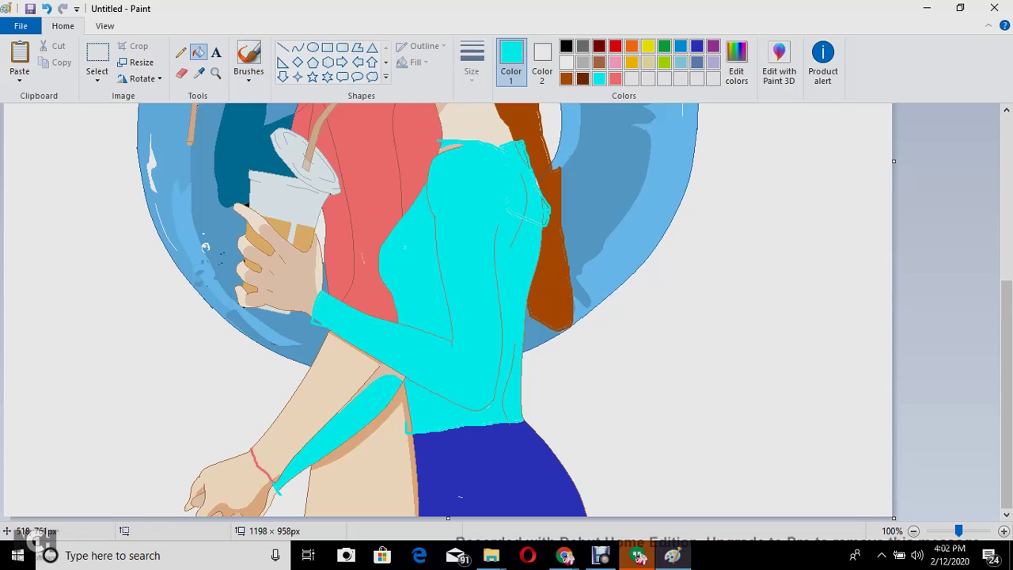
{"action": "left_click", "coordinate": [371, 377]}
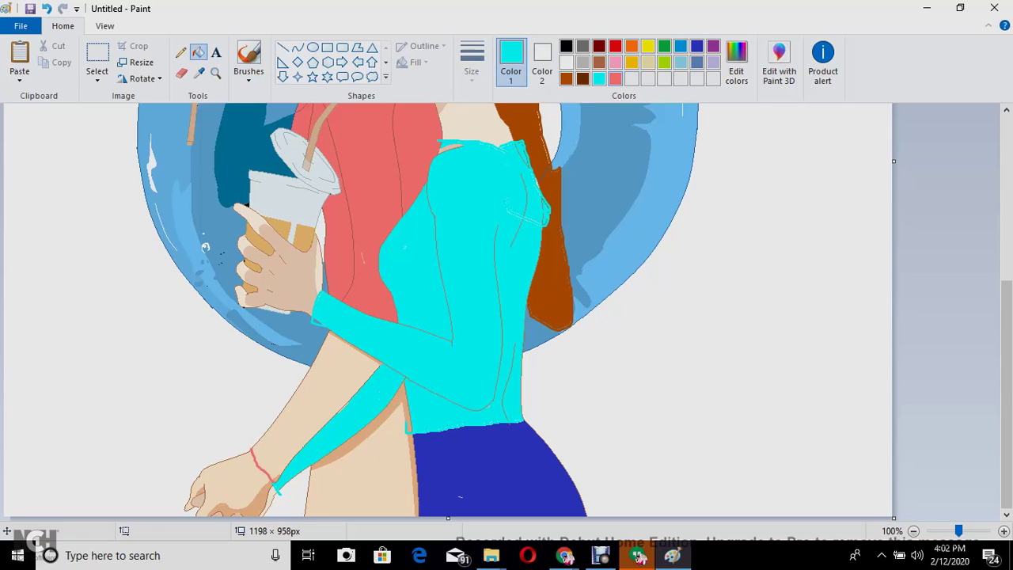
- Fill the boy's lower forearm with light red, and try the same fill on his lower body before undoing it
{"action": "left_click", "coordinate": [614, 77]}
{"action": "left_click", "coordinate": [341, 405]}
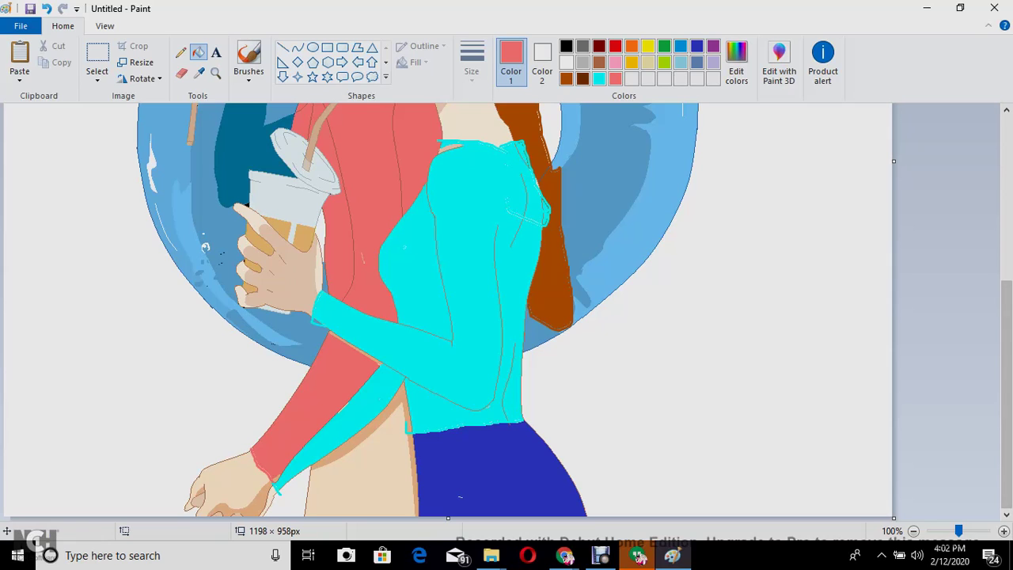
{"action": "left_click", "coordinate": [341, 443]}
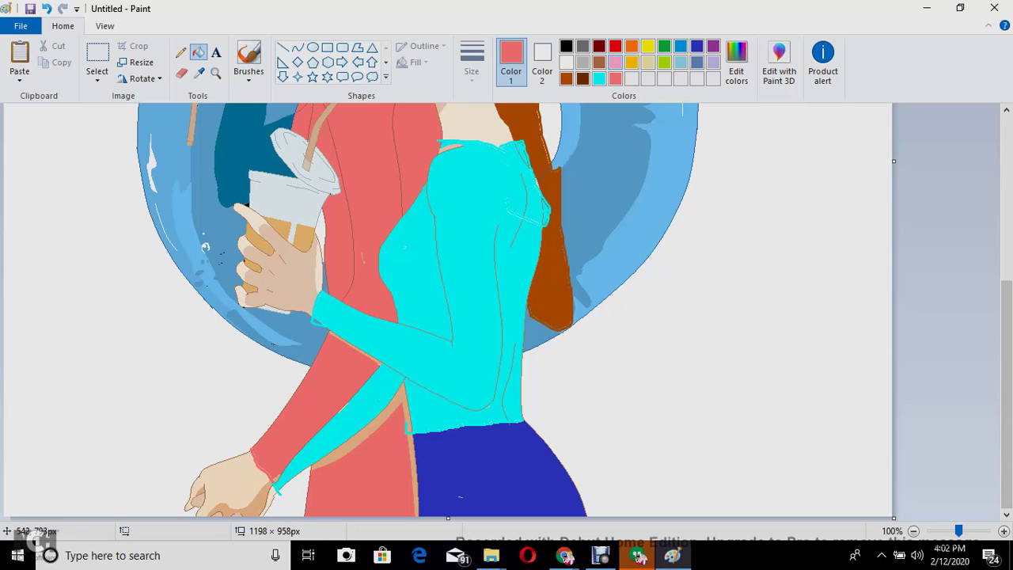
{"action": "key", "text": "ctrl+z"}
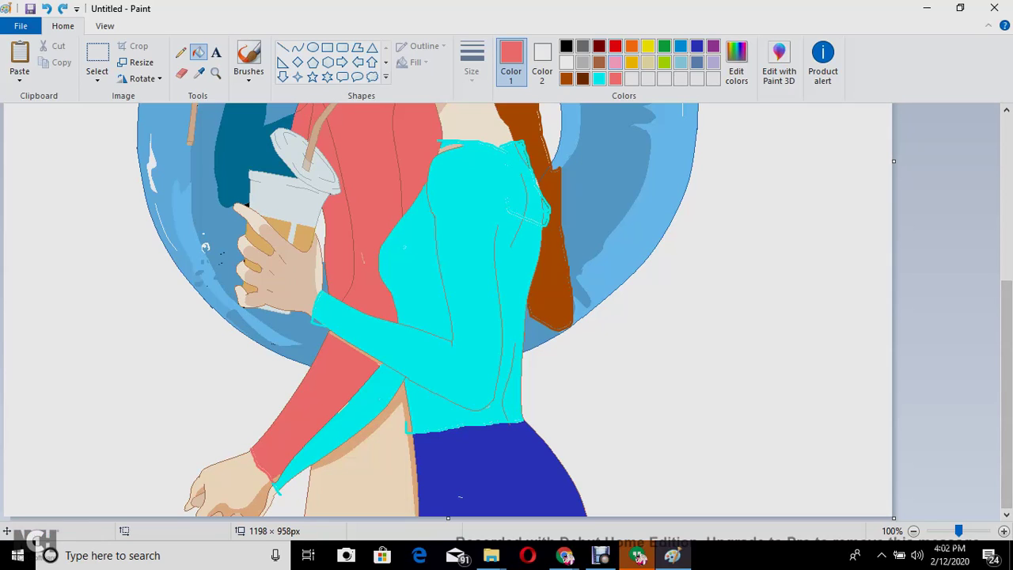
- Fill the boy's lower body below the girl's forearm with red, including the shaded strip along its upper edge
{"action": "left_click", "coordinate": [615, 46]}
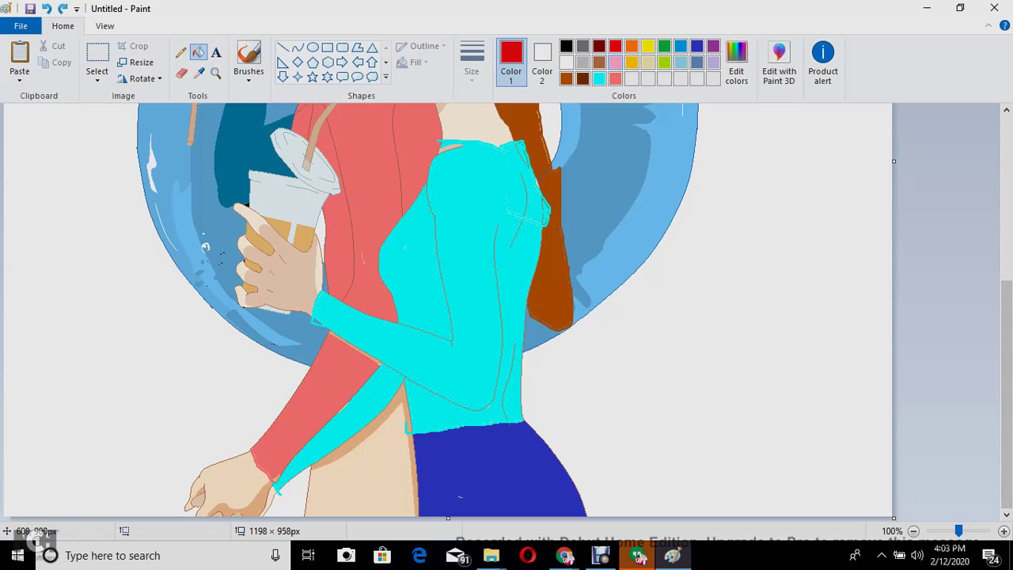
{"action": "left_click", "coordinate": [371, 465]}
{"action": "left_click", "coordinate": [399, 428]}
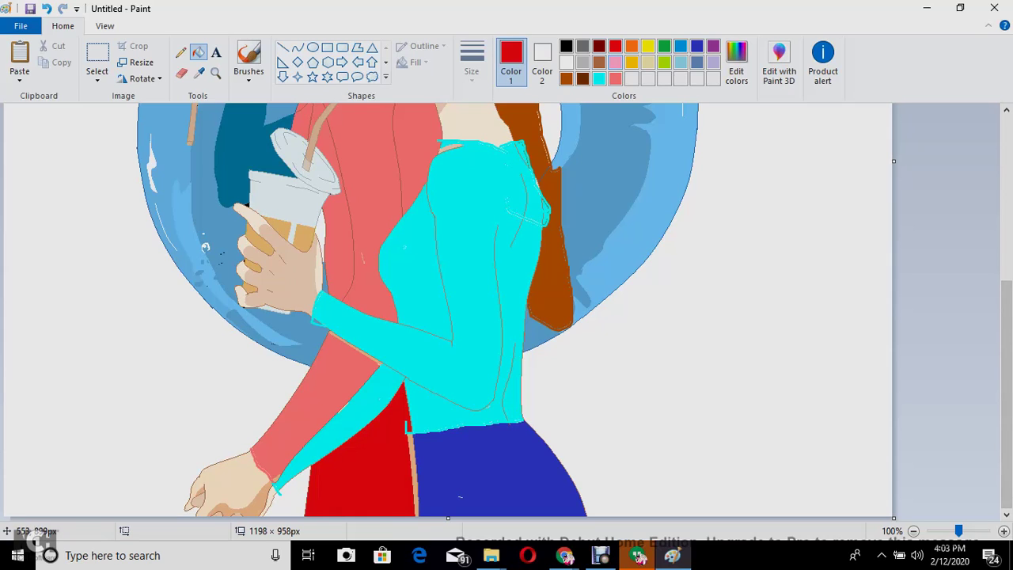
{"action": "scroll", "coordinate": [776, 201], "scroll_direction": "up", "scroll_amount": 5}
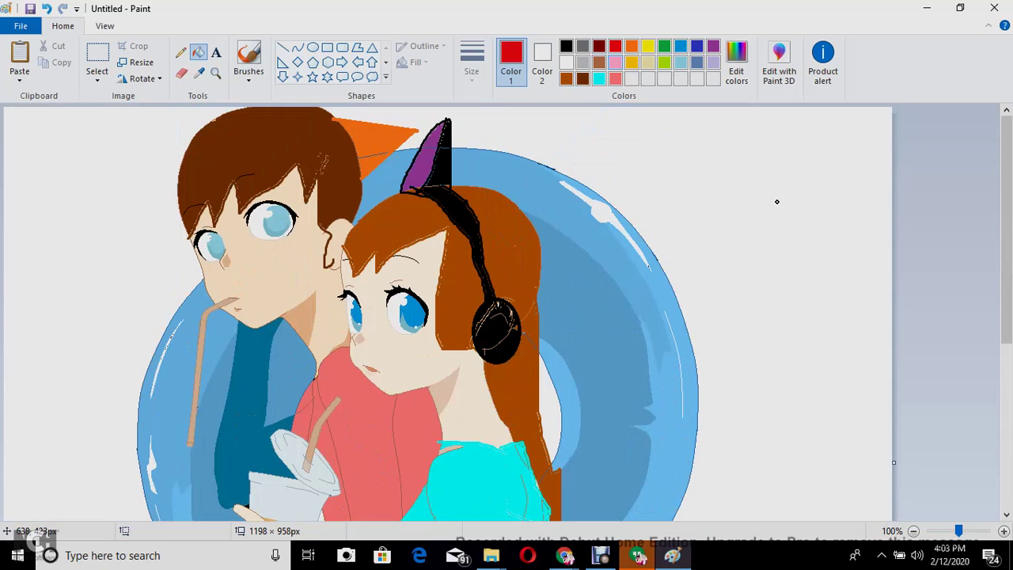
{"action": "scroll", "coordinate": [776, 201], "scroll_direction": "down", "scroll_amount": 3}
{"action": "scroll", "coordinate": [776, 201], "scroll_direction": "up", "scroll_amount": 3}
{"action": "scroll", "coordinate": [776, 201], "scroll_direction": "down", "scroll_amount": 1}
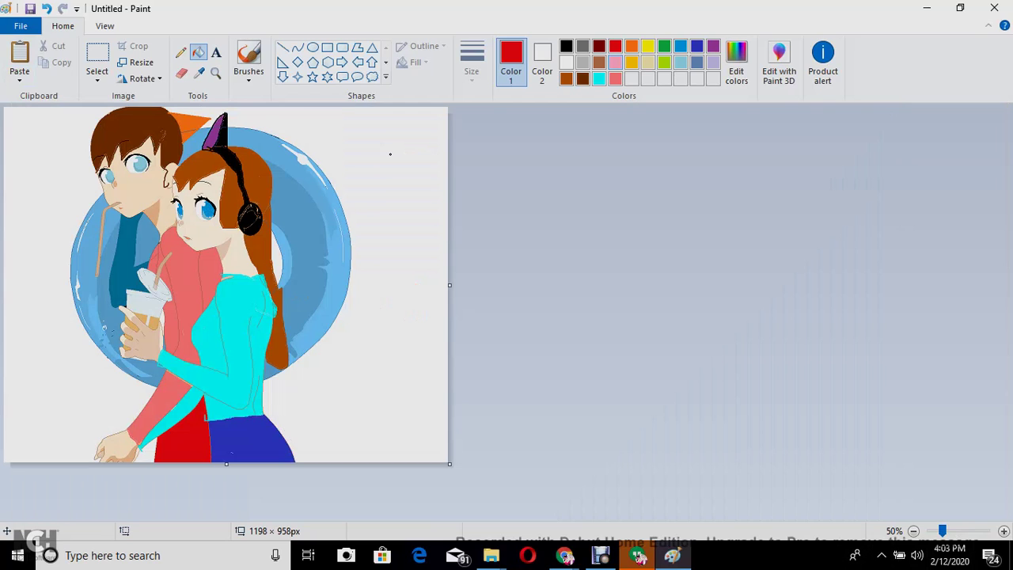
{"action": "scroll", "coordinate": [390, 153], "scroll_direction": "up", "scroll_amount": 1}
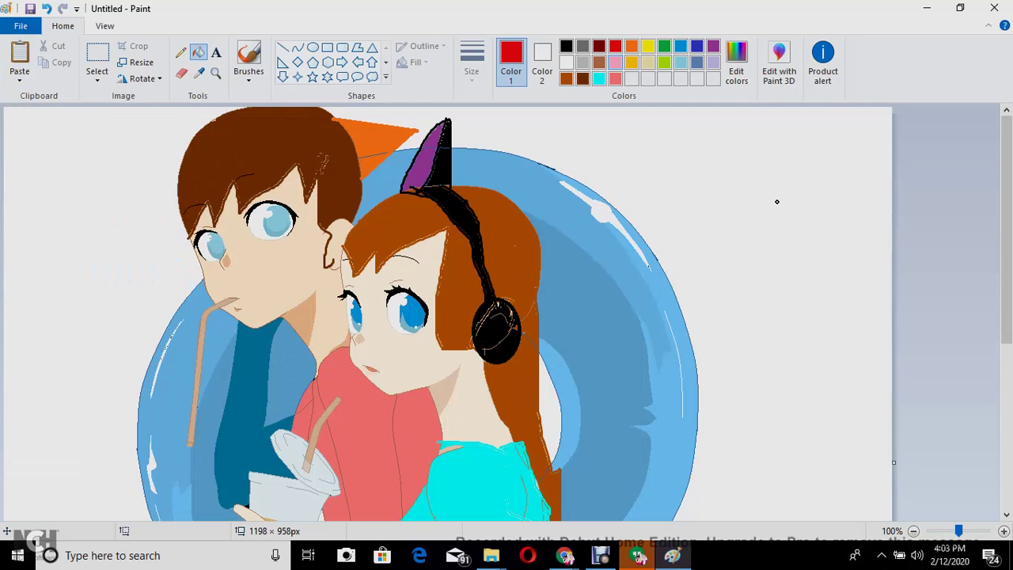
{"action": "left_click", "coordinate": [602, 556]}
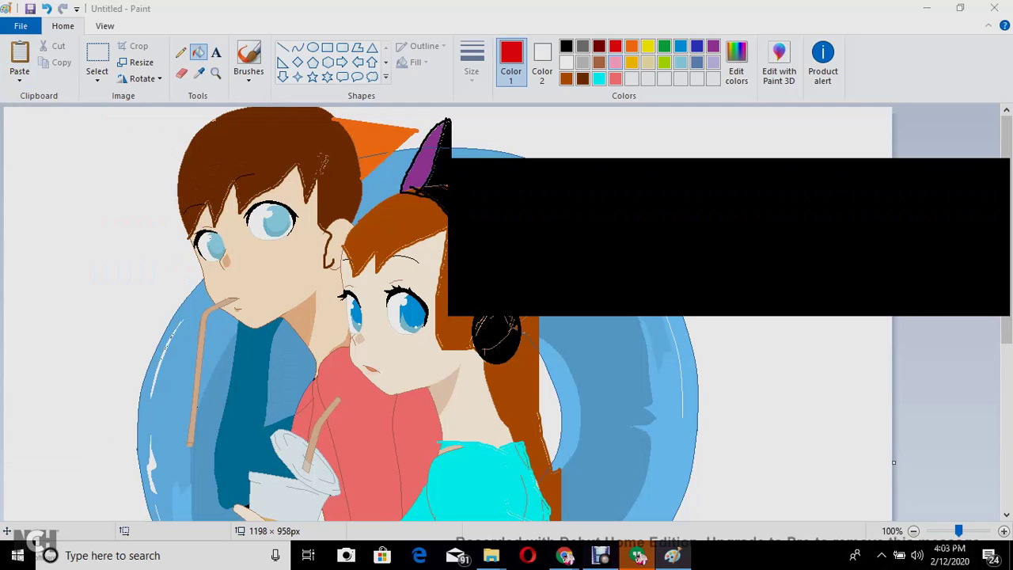